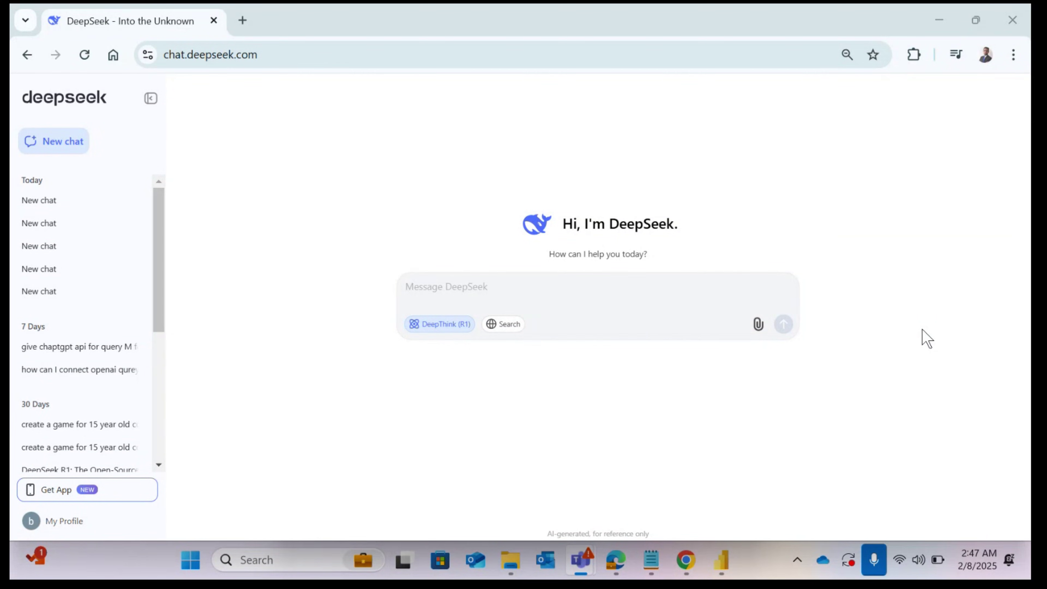
Send DeepSeek the prompt "create a dashboard on GDP for PowerBI M query"
{"action": "left_click", "coordinate": [596, 288]}
{"action": "type", "text": "cr"}
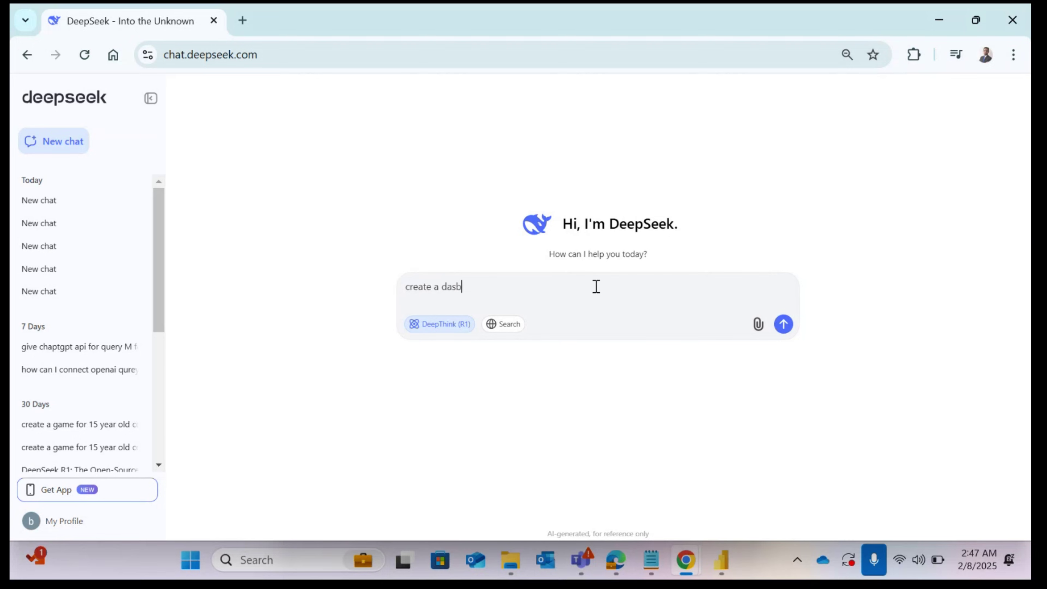
{"action": "type", "text": "eate a dashboard on GP"}
{"action": "key", "text": "BackSpace"}
{"action": "type", "text": "DP for Piw"}
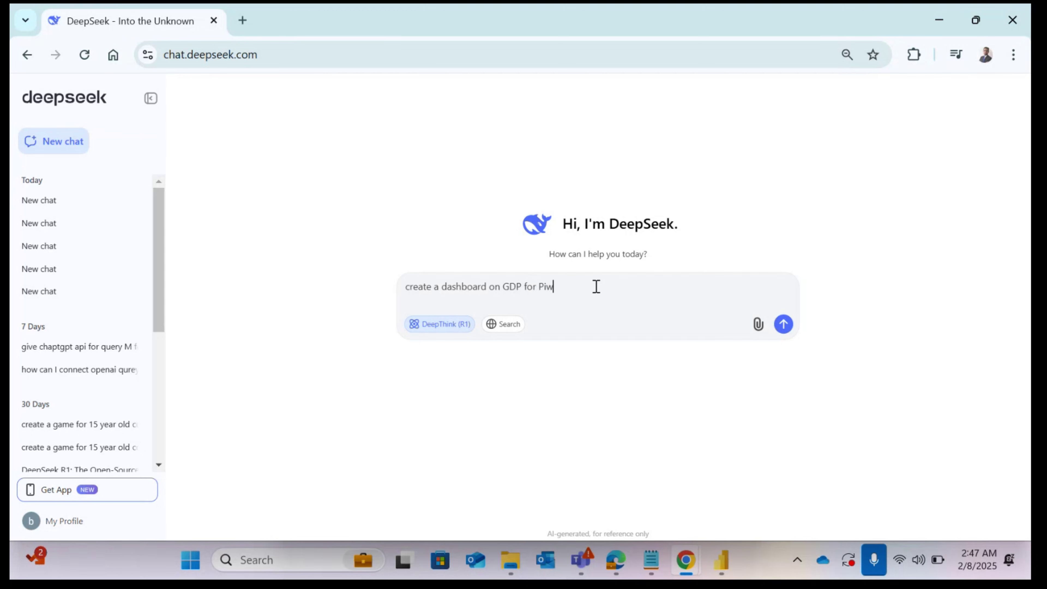
{"action": "key", "text": "BackSpace"}
{"action": "key", "text": "BackSpace"}
{"action": "type", "text": "owerBI M query"}
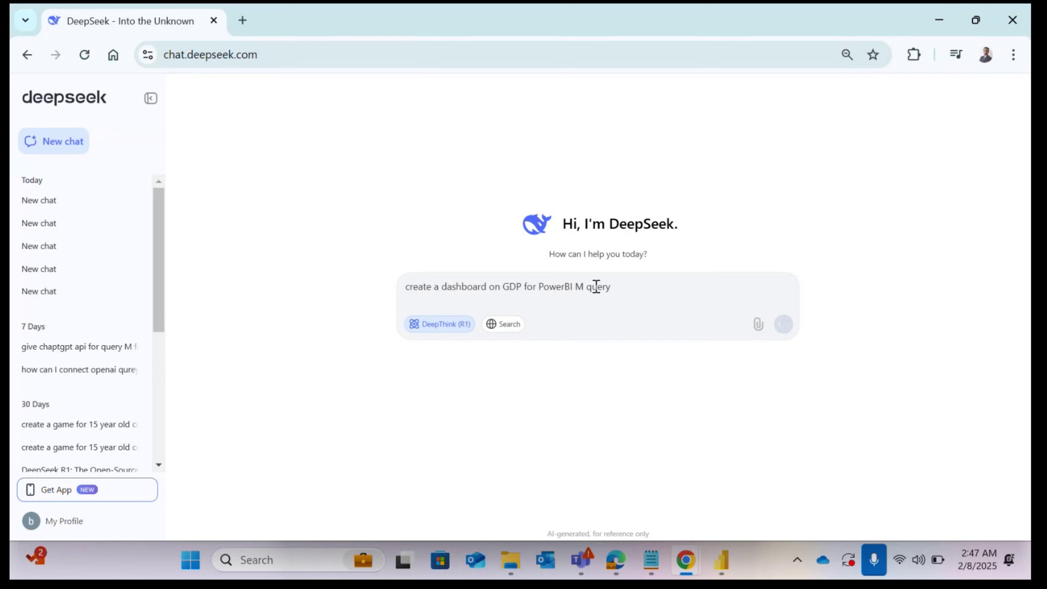
{"action": "key", "text": "Return"}
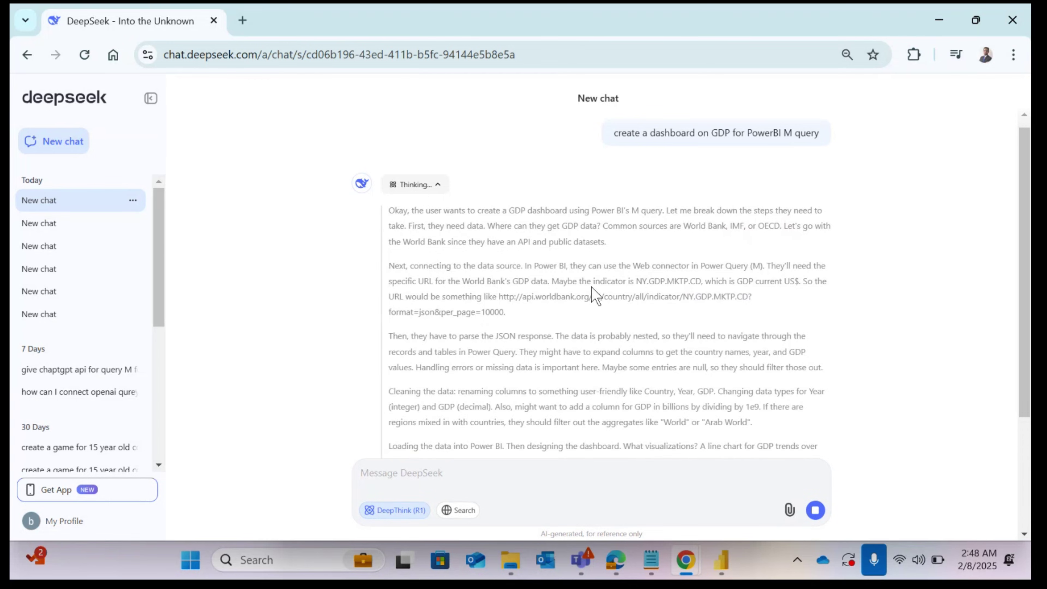
Review the generated response and copy its Step 1 Power Query M code that loads World Bank GDP data
{"action": "left_click_drag", "start_coordinate": [497, 297], "coordinate": [598, 301]}
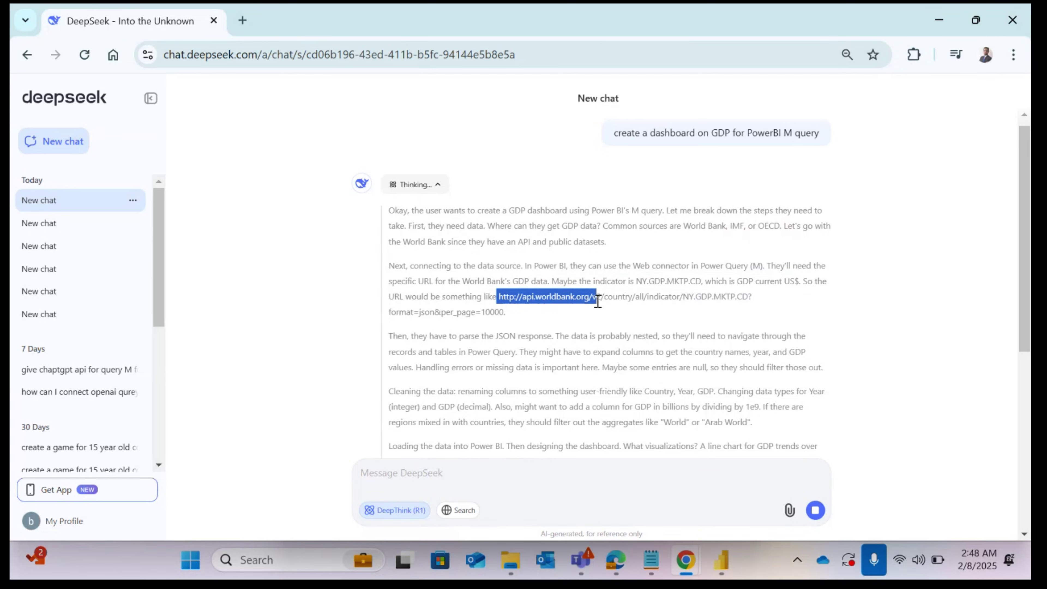
{"action": "scroll", "coordinate": [598, 301], "scroll_direction": "down", "scroll_amount": 10}
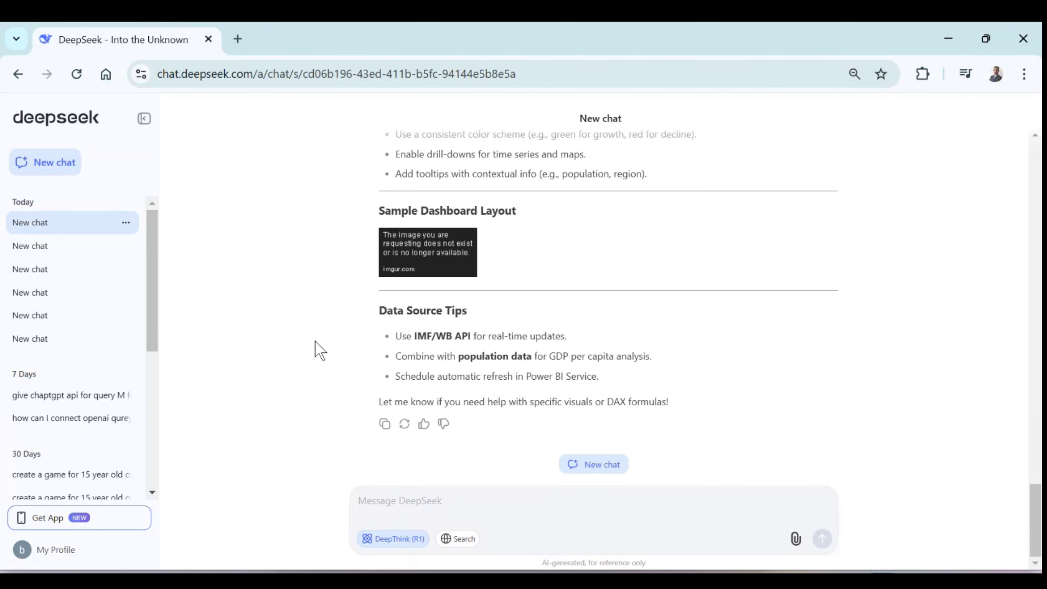
{"action": "scroll", "coordinate": [320, 351], "scroll_direction": "up", "scroll_amount": 20}
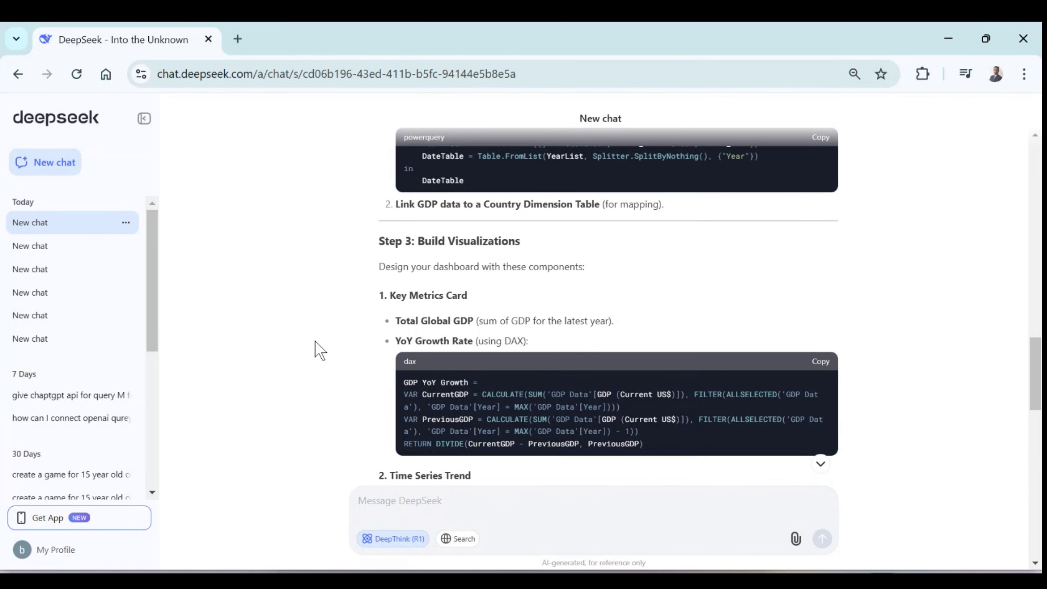
{"action": "scroll", "coordinate": [319, 350], "scroll_direction": "up", "scroll_amount": 15}
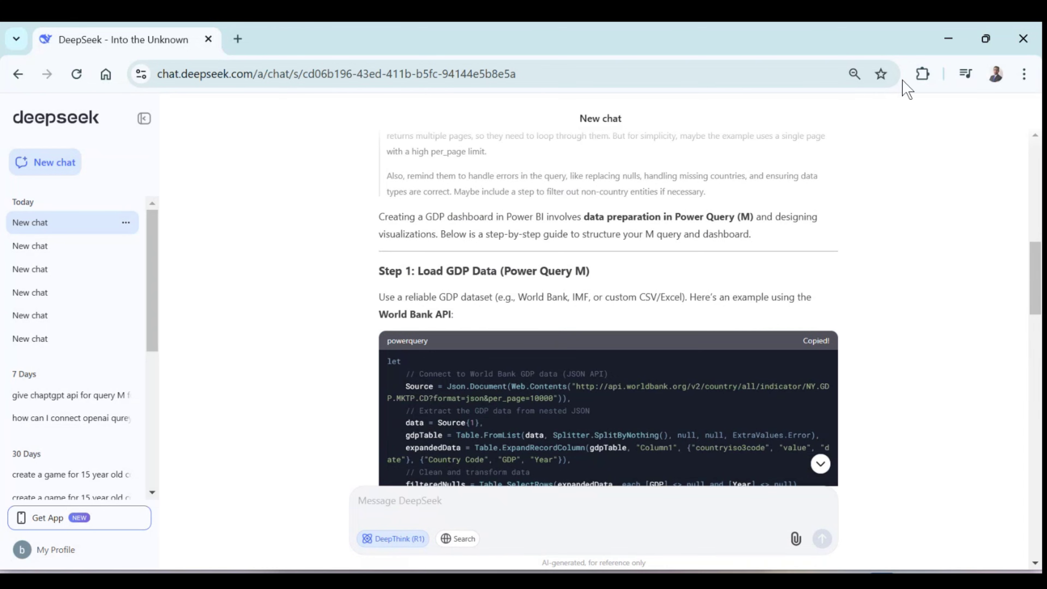
Switch to Power BI Desktop, search the data sources for "query" and open a blank query's code in the Advanced Editor
{"action": "left_click", "coordinate": [957, 39]}
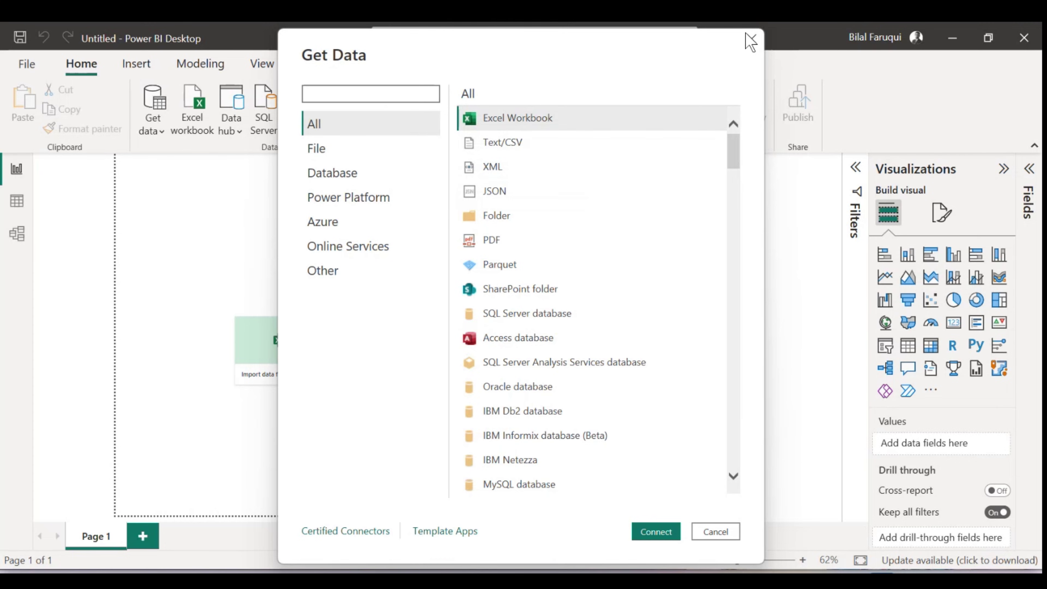
{"action": "type", "text": "query"}
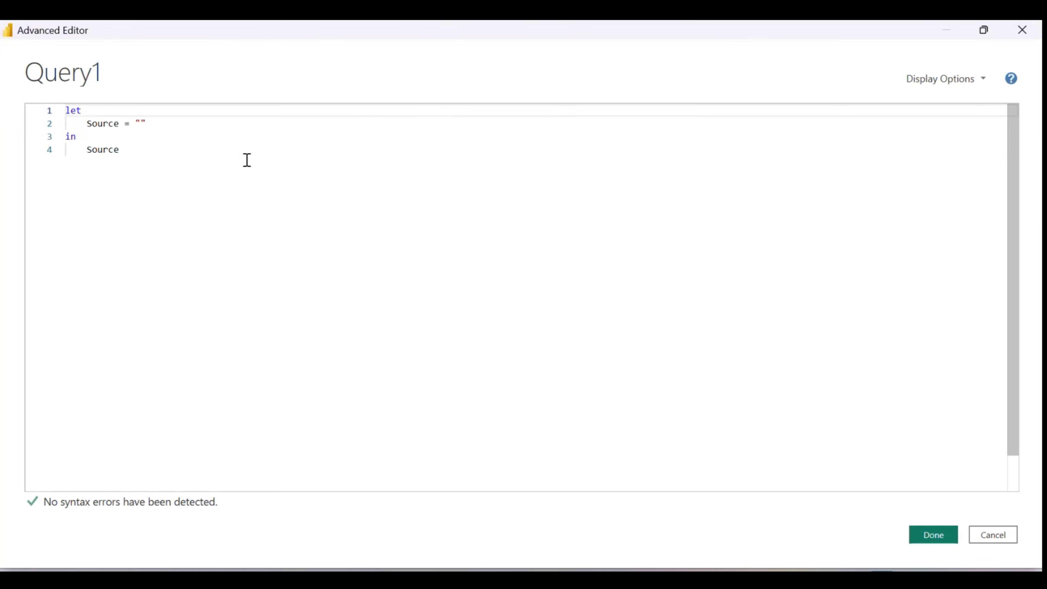
Replace all default code of the blank query with the copied World Bank GDP M code and accept it
{"action": "left_click", "coordinate": [247, 160]}
{"action": "key", "text": "BackSpace"}
{"action": "key", "text": "BackSpace"}
{"action": "key", "text": "BackSpace"}
{"action": "key", "text": "BackSpace"}
{"action": "key", "text": "BackSpace"}
{"action": "key", "text": "BackSpace"}
{"action": "key", "text": "BackSpace"}
{"action": "key", "text": "BackSpace"}
{"action": "key", "text": "BackSpace"}
{"action": "key", "text": "BackSpace"}
{"action": "key", "text": "BackSpace"}
{"action": "key", "text": "ctrl+a"}
{"action": "key", "text": "BackSpace"}
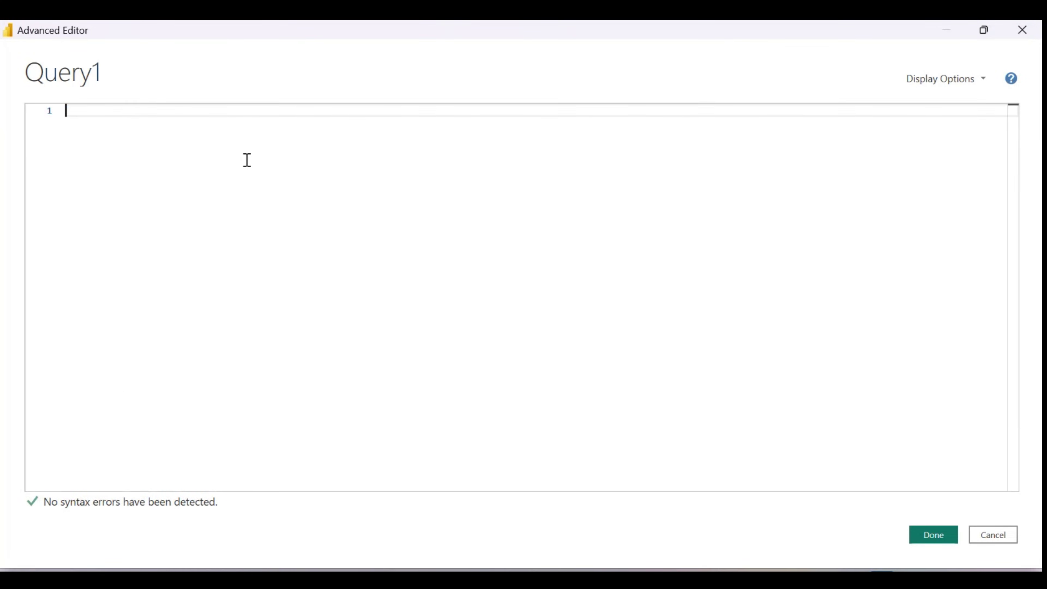
{"action": "key", "text": "ctrl+v"}
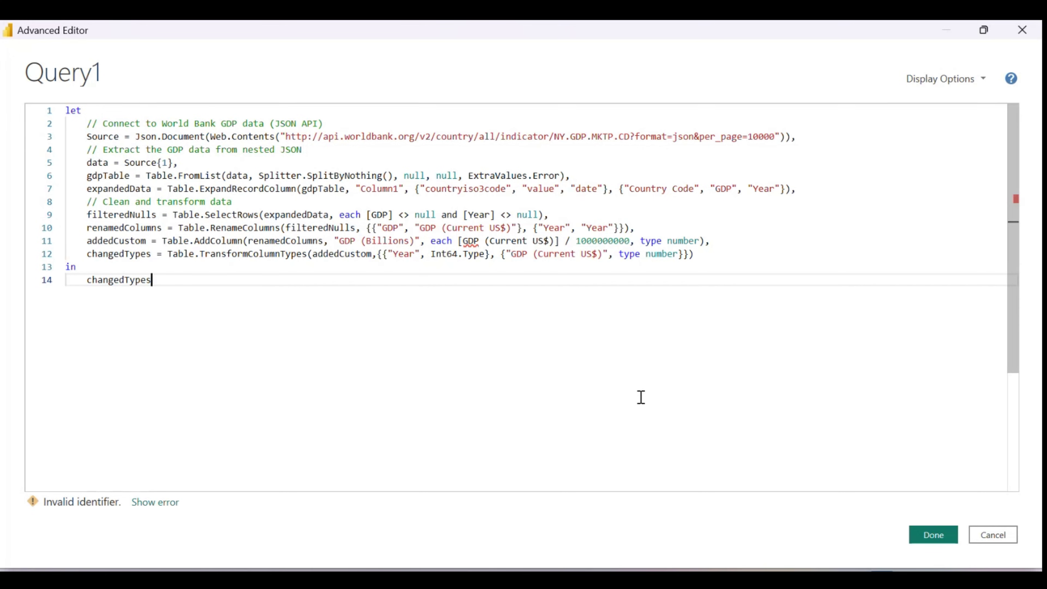
{"action": "left_click", "coordinate": [944, 539]}
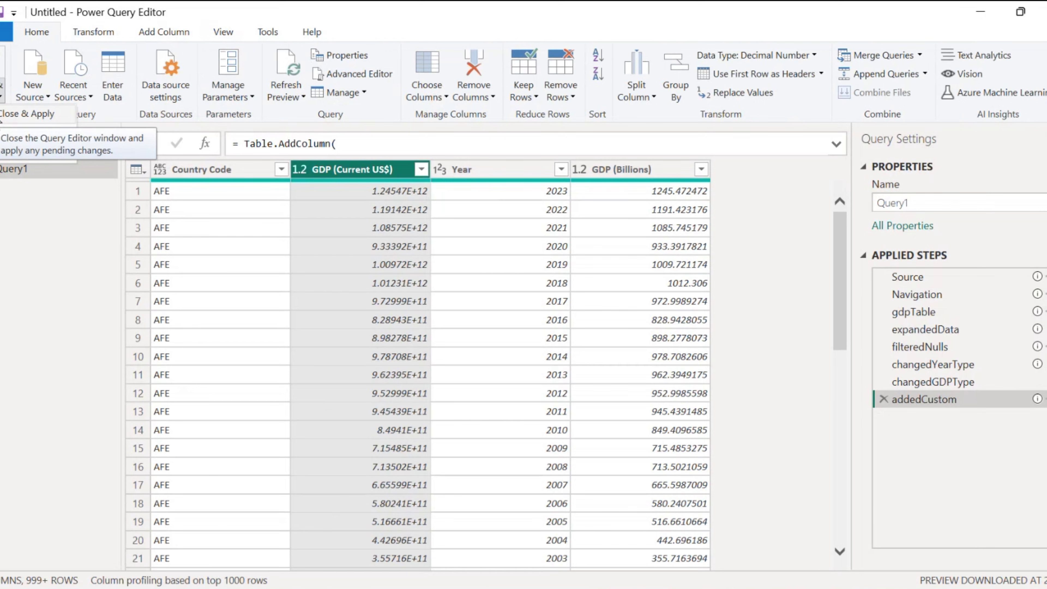
Apply the query changes to load the data and rename the Query1 table to GDP
{"action": "left_click", "coordinate": [2, 119]}
{"action": "double_click", "coordinate": [986, 221]}
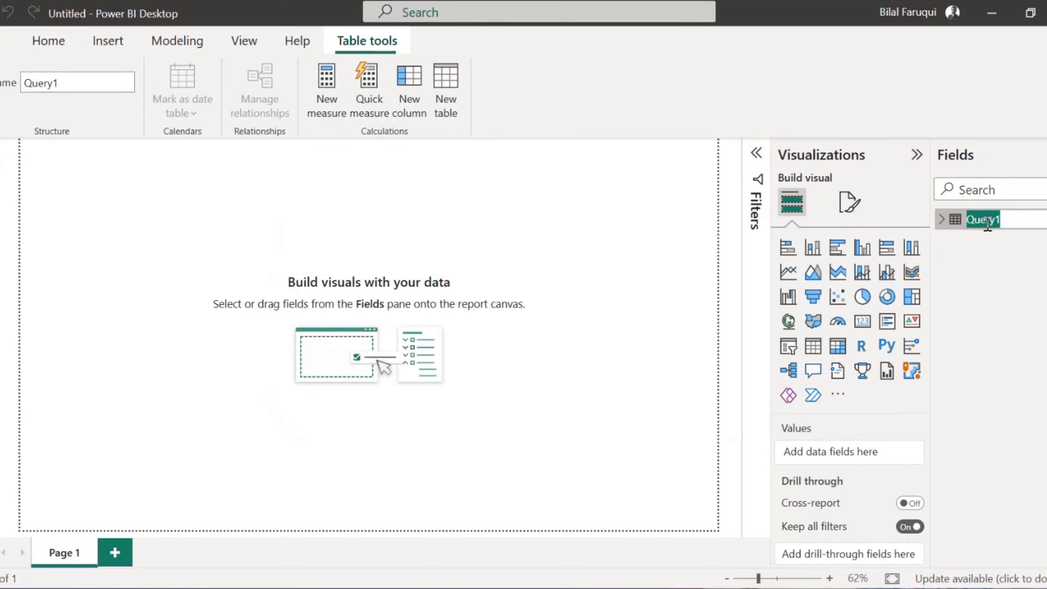
{"action": "type", "text": "GDP"}
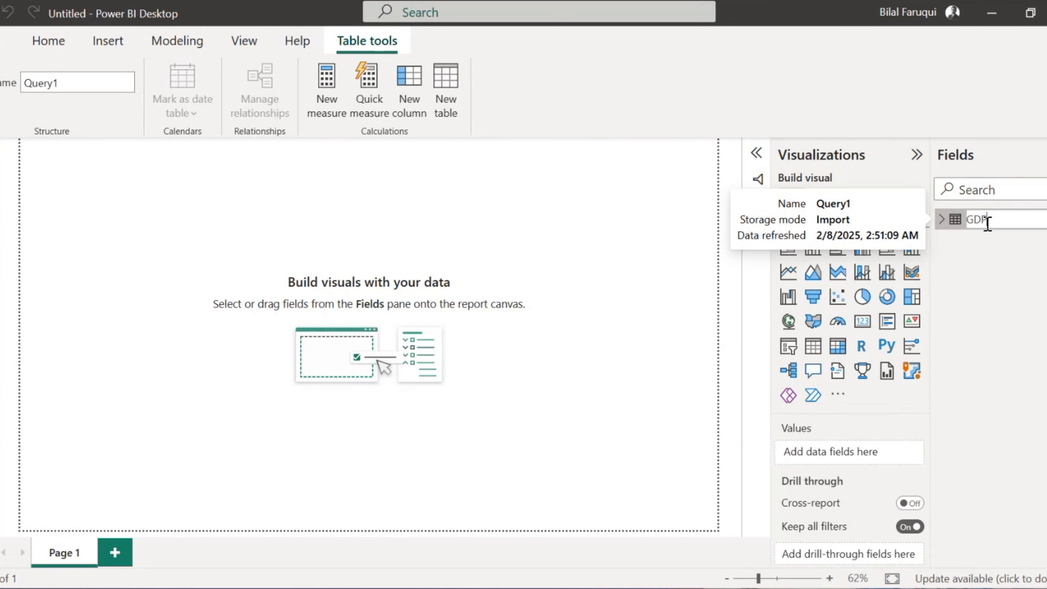
{"action": "key", "text": "Return"}
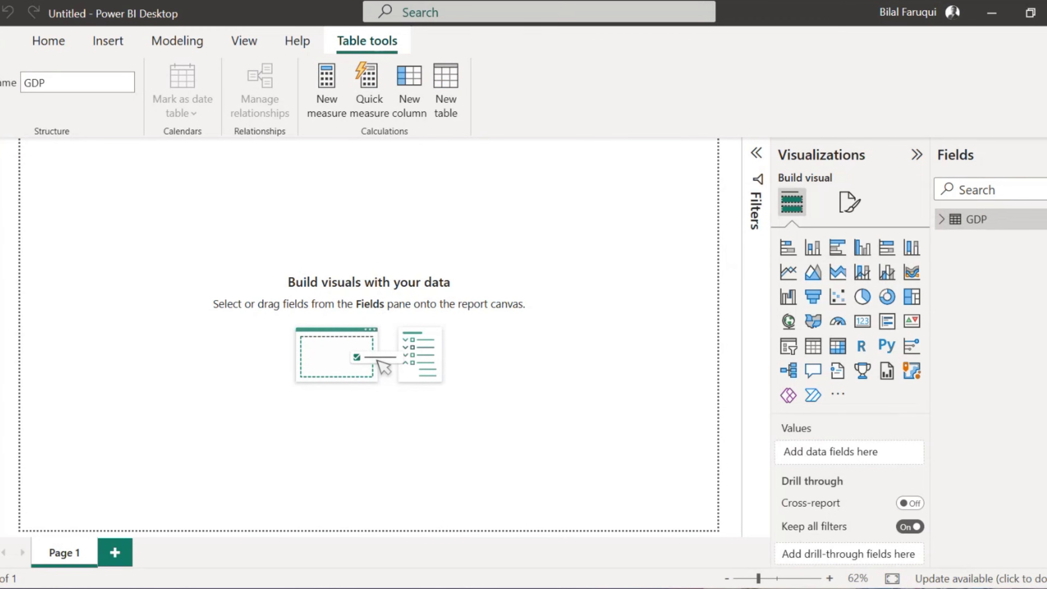
Format the GDP (Current US$) column as Currency in the table data and return to the report page
{"action": "left_click", "coordinate": [3, 180]}
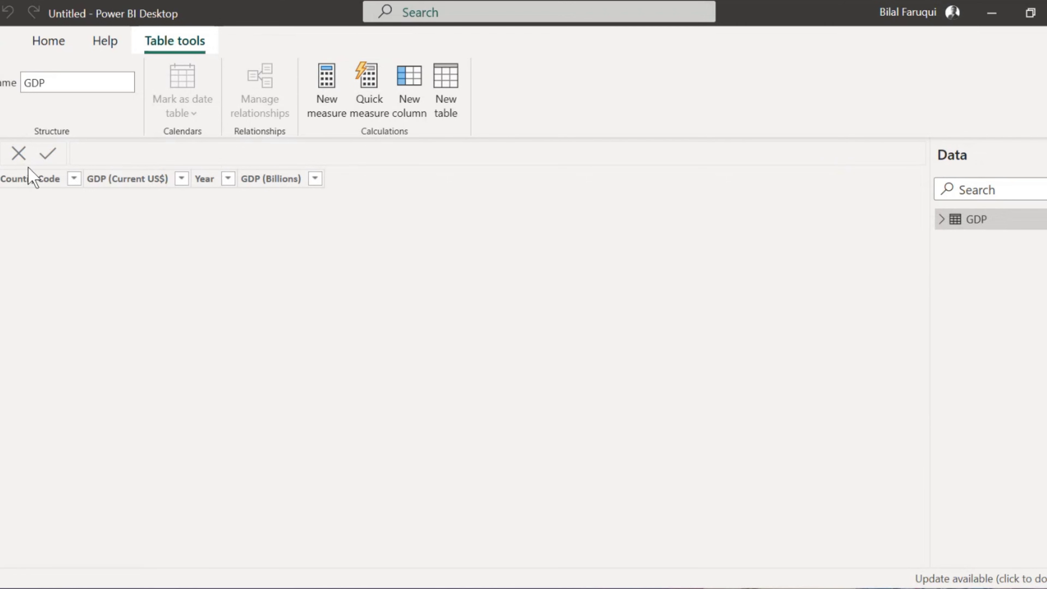
{"action": "left_click", "coordinate": [156, 179]}
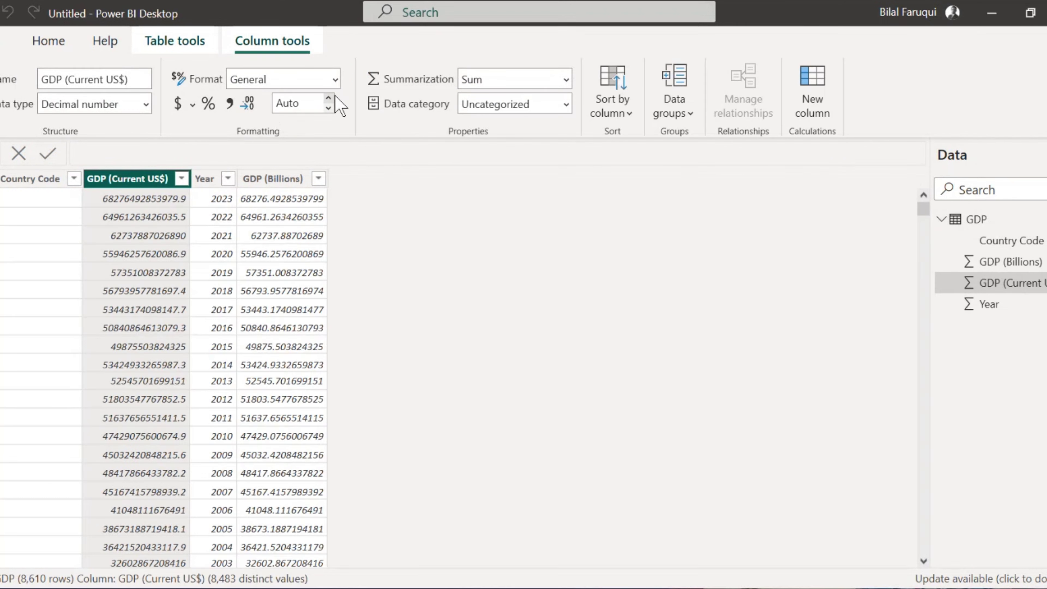
{"action": "left_click", "coordinate": [336, 83]}
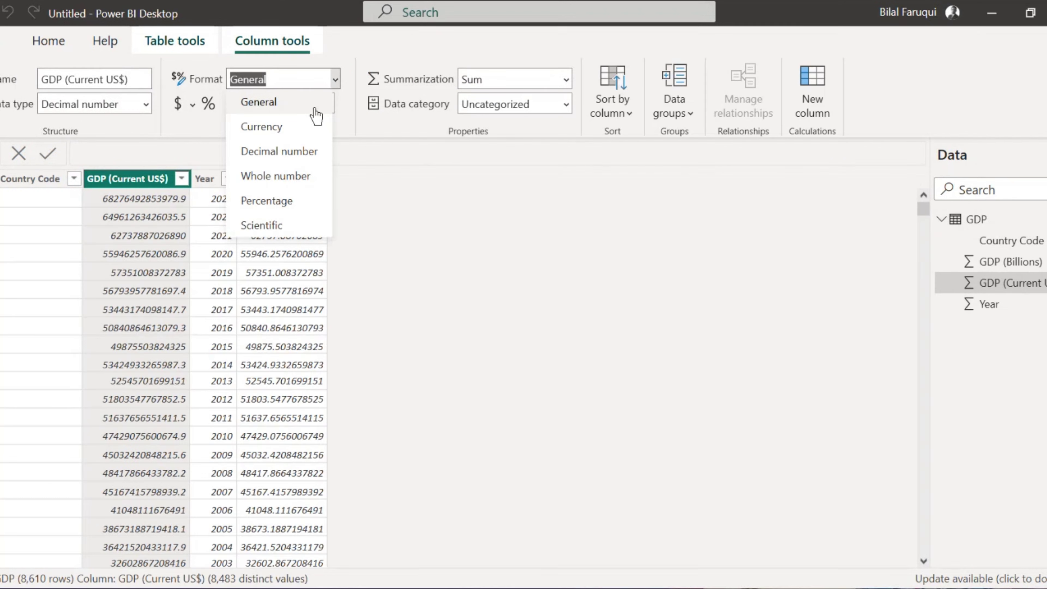
{"action": "left_click", "coordinate": [303, 131]}
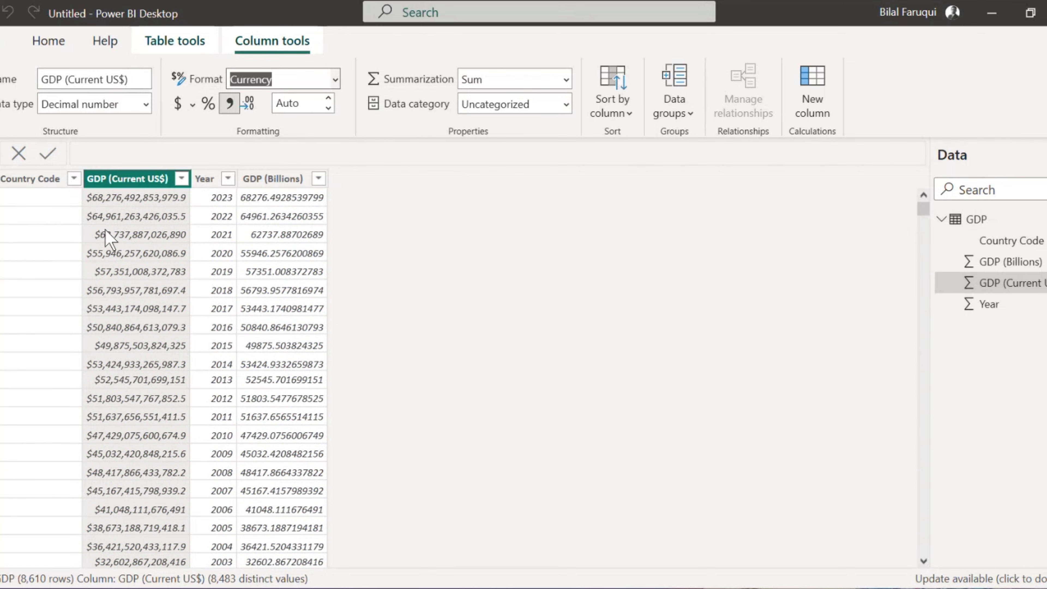
{"action": "left_click", "coordinate": [192, 105]}
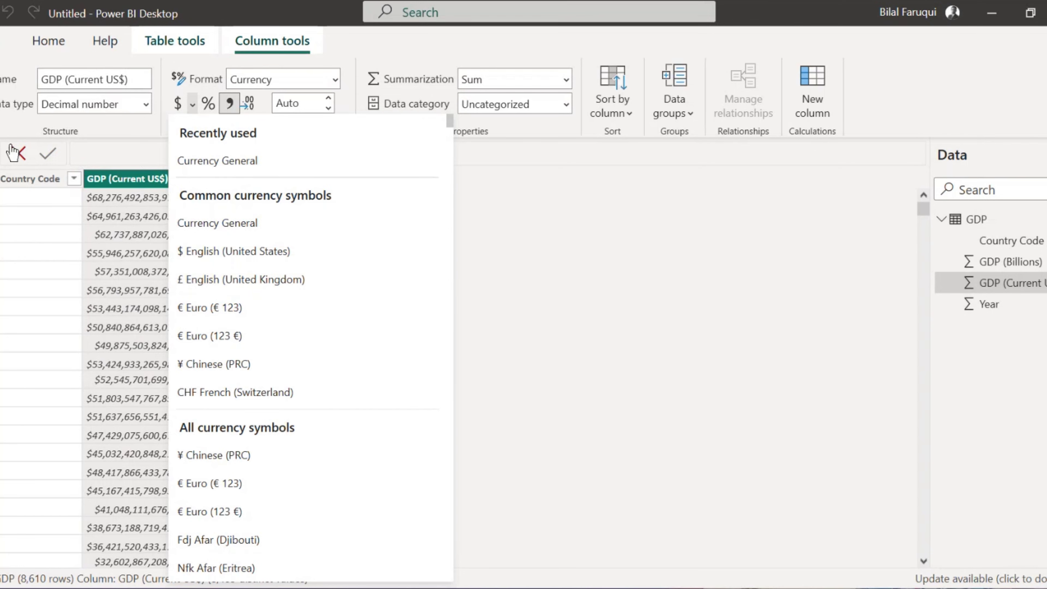
{"action": "left_click", "coordinate": [4, 168]}
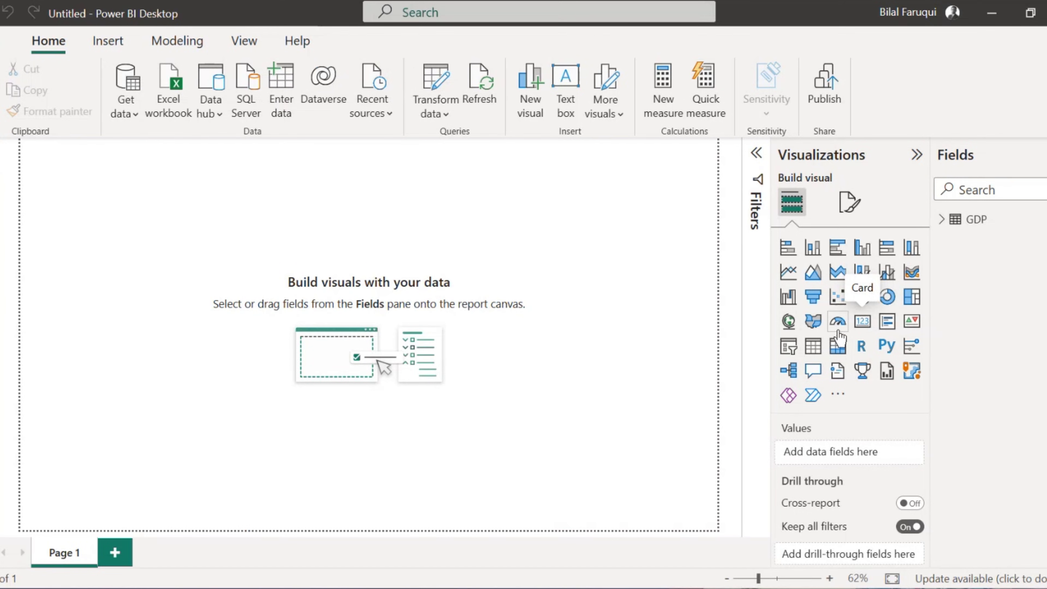
Add a filled map with Country Code as location and GDP (Billions) as legend, enlarged to nearly the full page width
{"action": "left_click", "coordinate": [812, 328]}
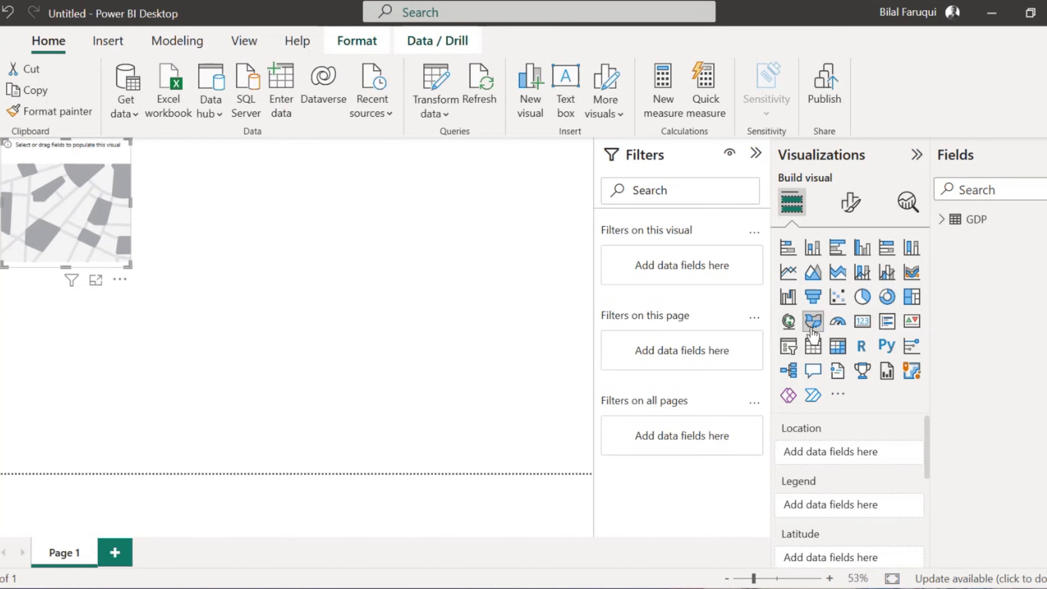
{"action": "left_click", "coordinate": [948, 221]}
{"action": "left_click_drag", "start_coordinate": [1011, 248], "coordinate": [860, 461]}
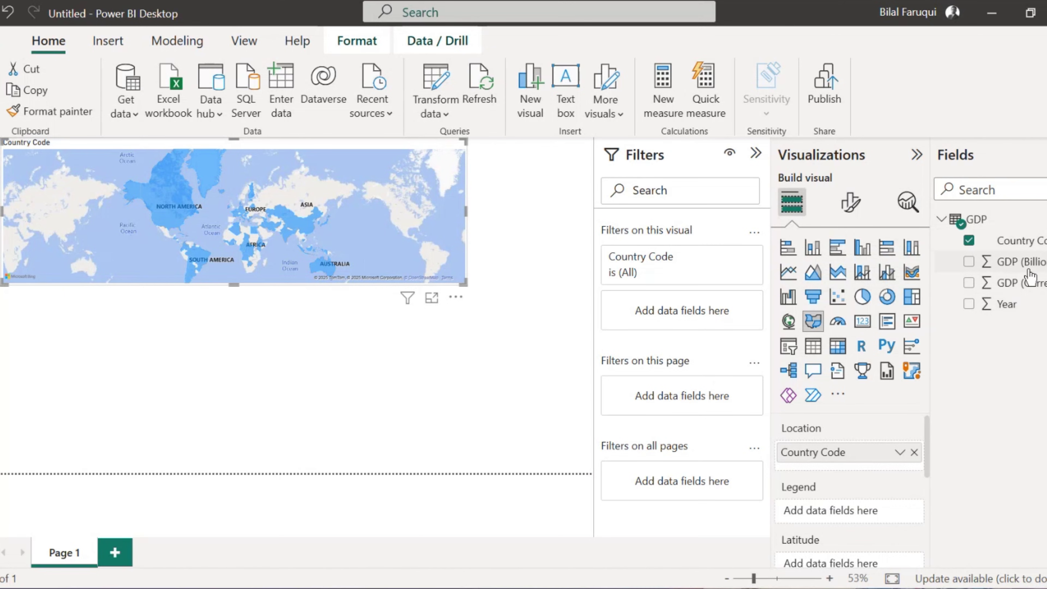
{"action": "left_click_drag", "start_coordinate": [1031, 275], "coordinate": [868, 514]}
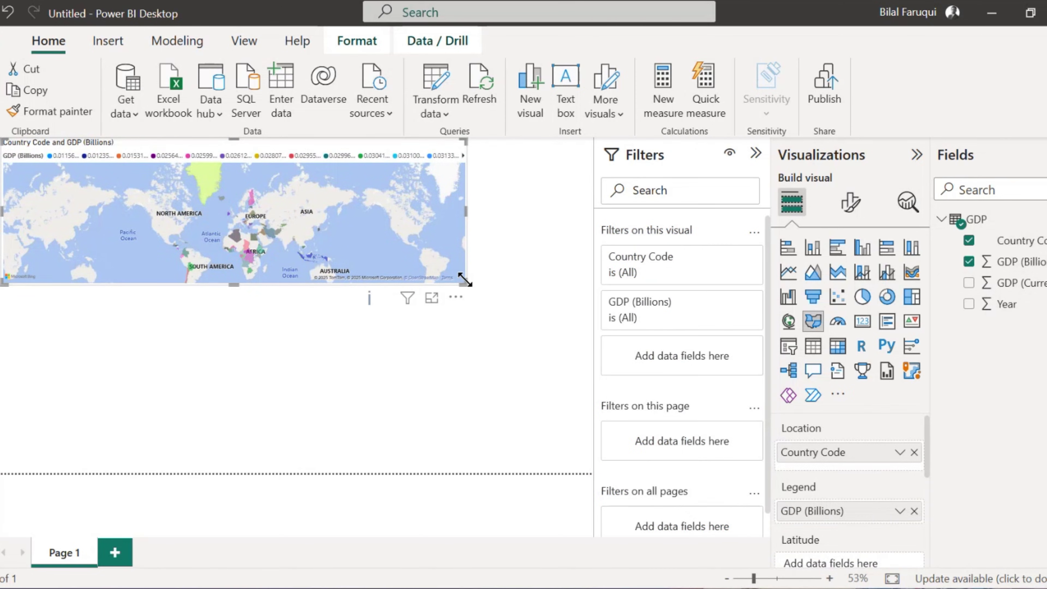
{"action": "left_click_drag", "start_coordinate": [468, 281], "coordinate": [582, 325]}
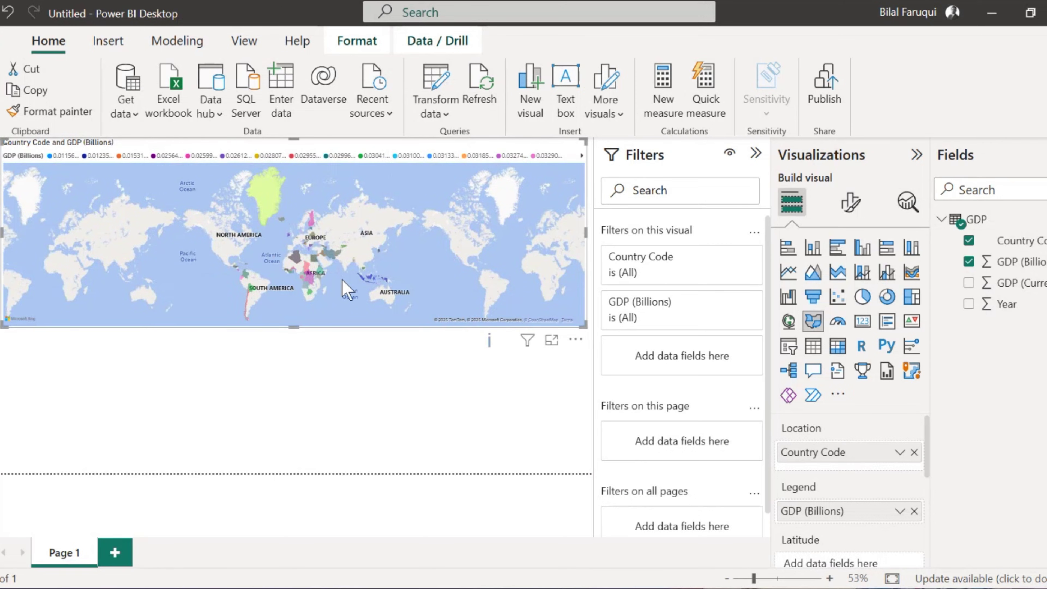
{"action": "mouse_move", "coordinate": [311, 280]}
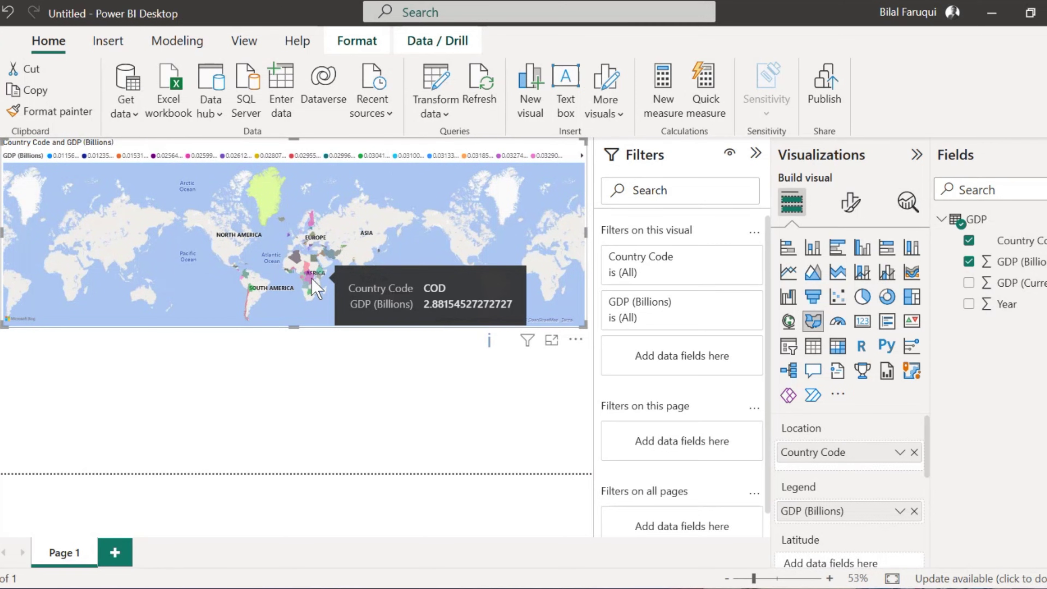
{"action": "mouse_move", "coordinate": [328, 260]}
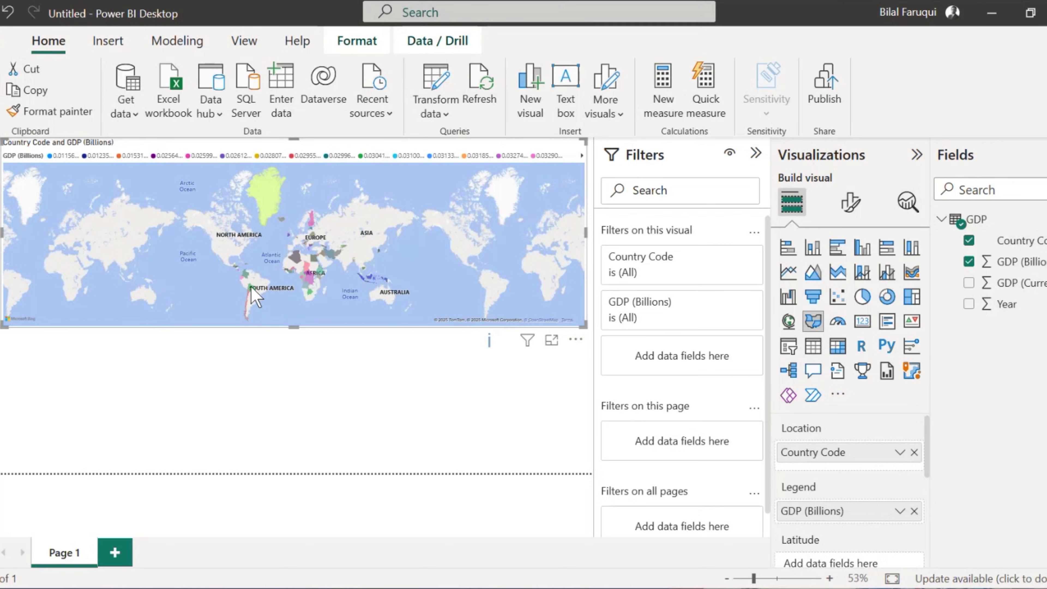
{"action": "mouse_move", "coordinate": [252, 288]}
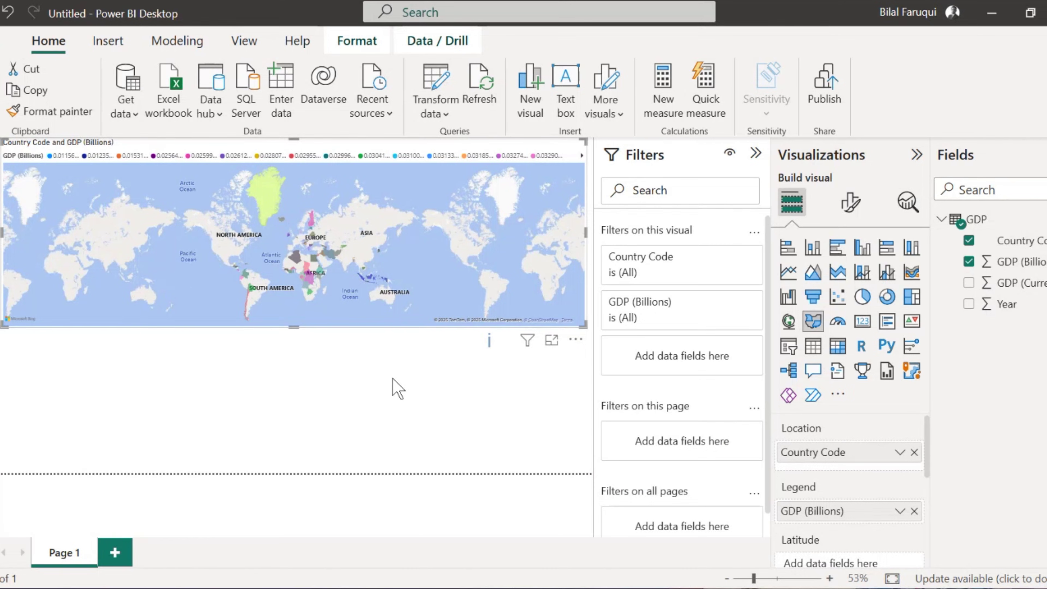
Add a clustered bar chart below the map with Country Code on the Y-axis and GDP (Billions) on the X-axis
{"action": "left_click", "coordinate": [397, 388]}
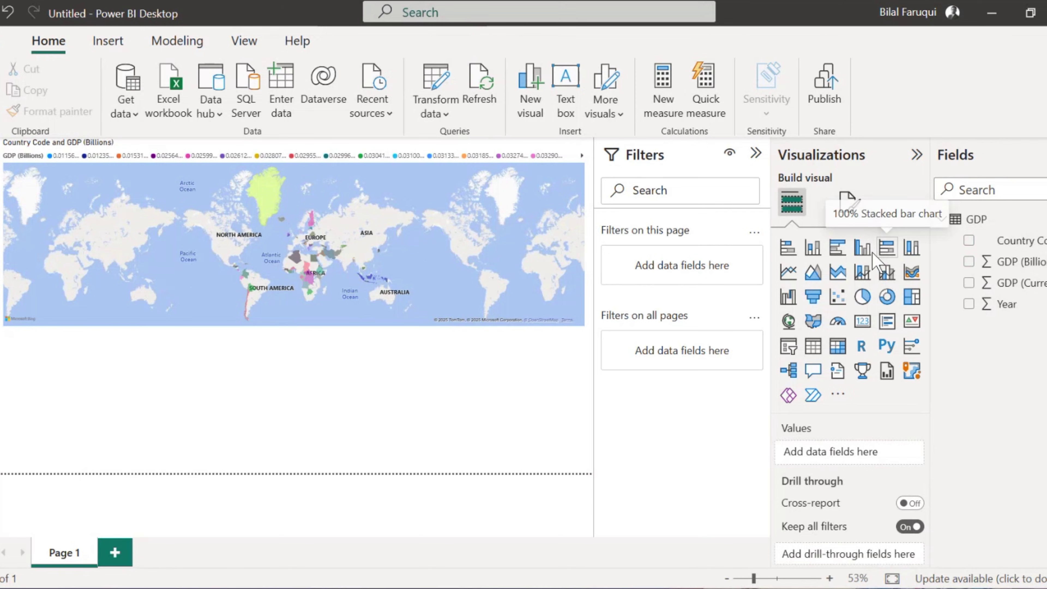
{"action": "left_click", "coordinate": [838, 247]}
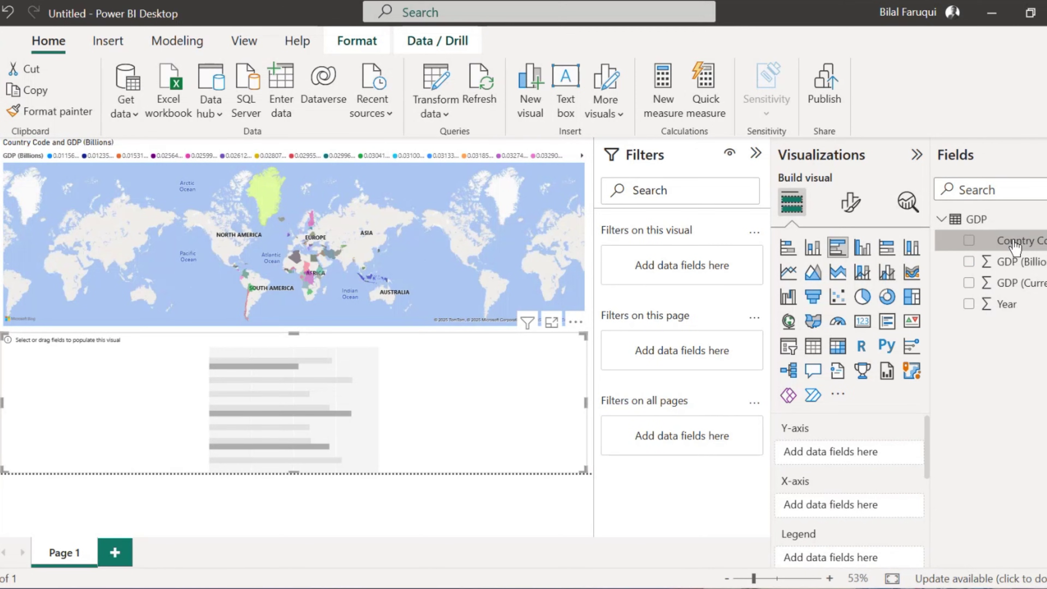
{"action": "left_click_drag", "start_coordinate": [1014, 262], "coordinate": [872, 516]}
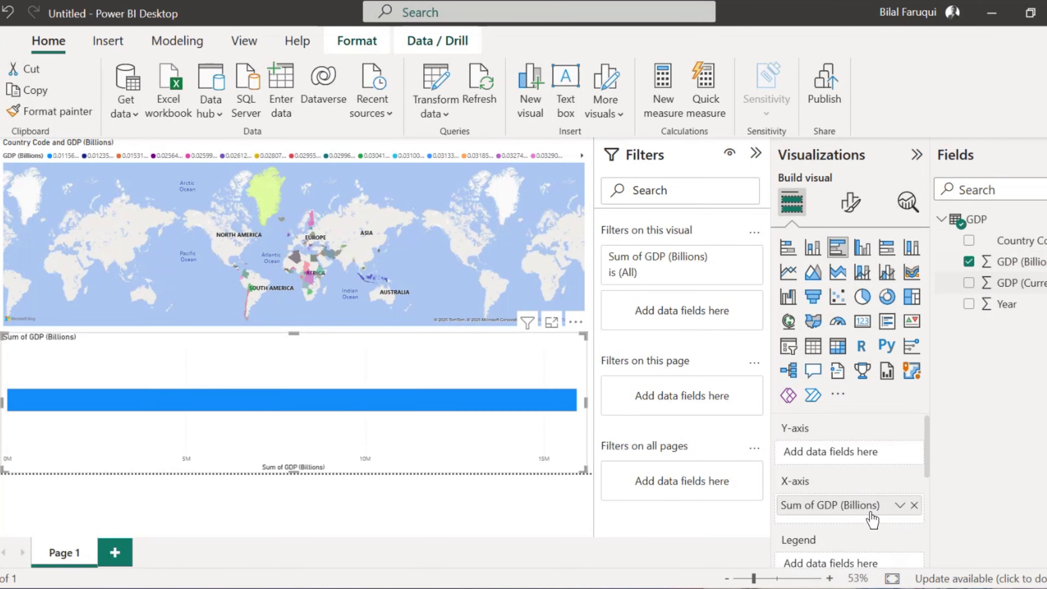
{"action": "left_click_drag", "start_coordinate": [1033, 241], "coordinate": [852, 452]}
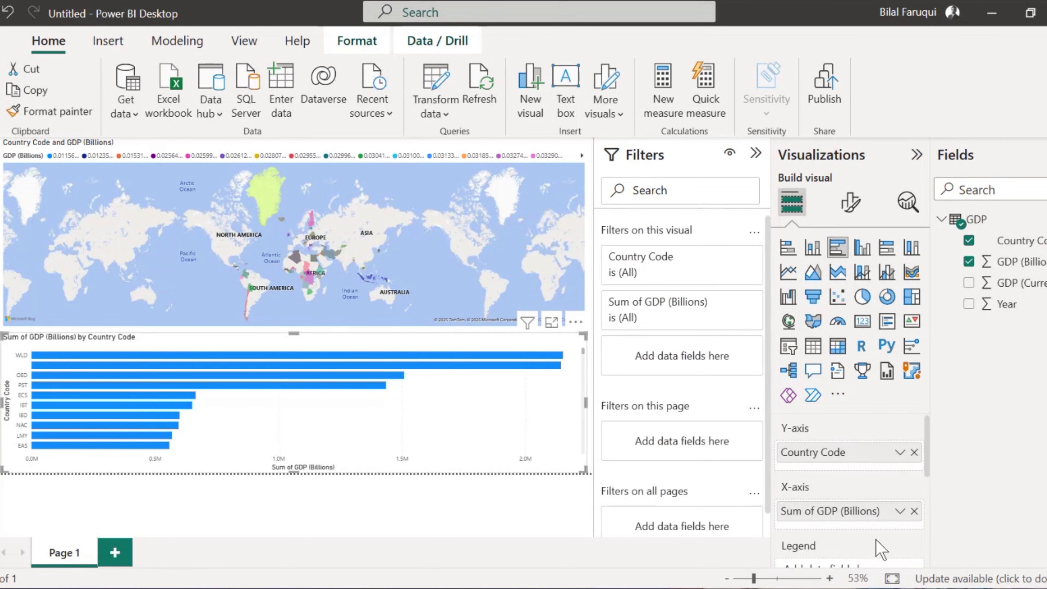
Split the bar chart into small multiples by Country Code
{"action": "scroll", "coordinate": [890, 522], "scroll_direction": "down", "scroll_amount": 2}
{"action": "scroll", "coordinate": [888, 515], "scroll_direction": "down", "scroll_amount": 1}
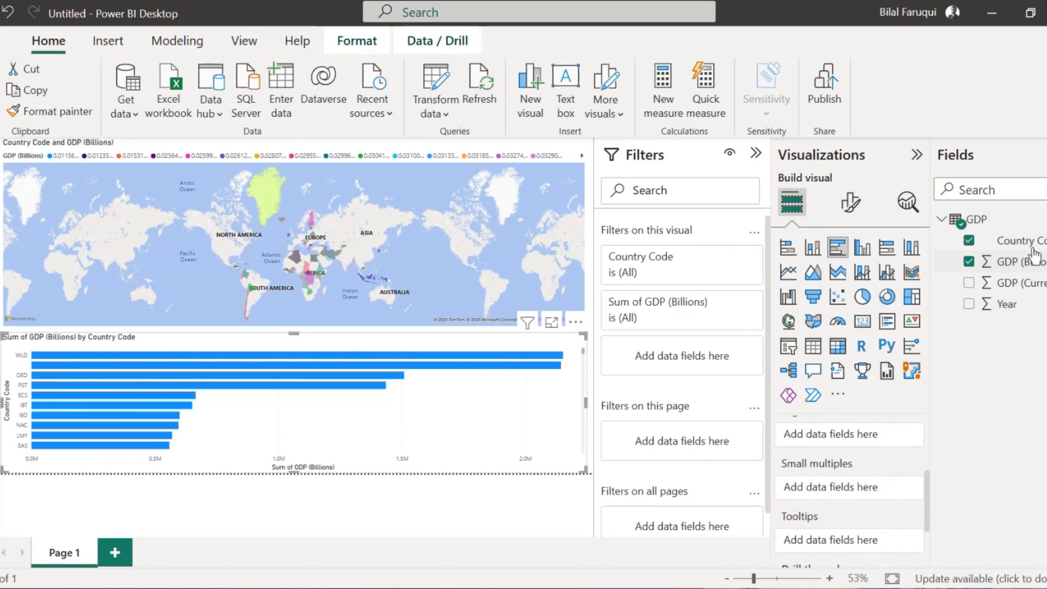
{"action": "left_click_drag", "start_coordinate": [1030, 248], "coordinate": [885, 491]}
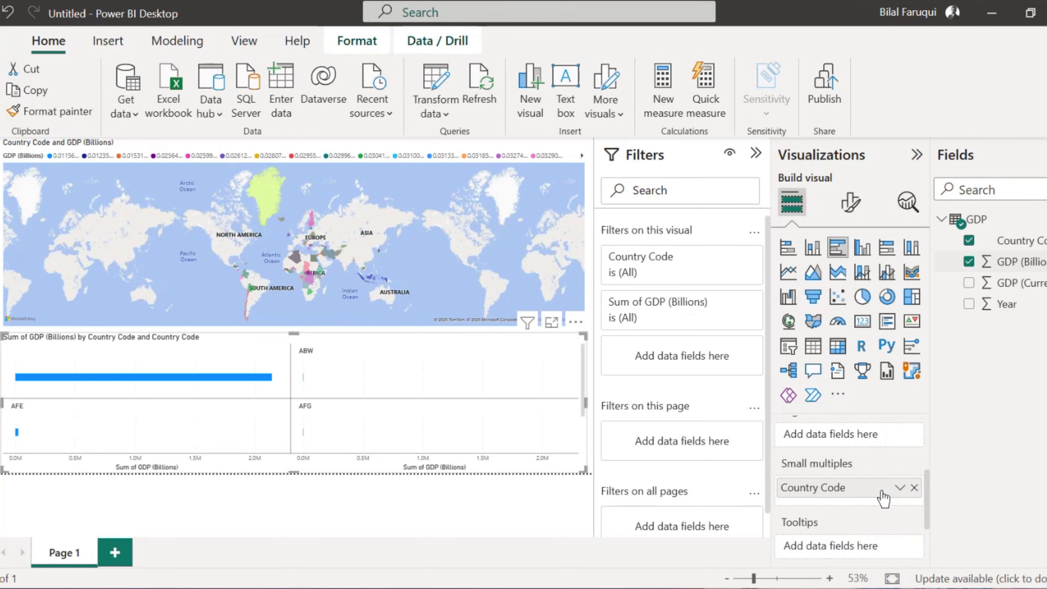
Try Year as the legend field of the small-multiples bar chart and remove it again
{"action": "scroll", "coordinate": [394, 430], "scroll_direction": "down", "scroll_amount": 5}
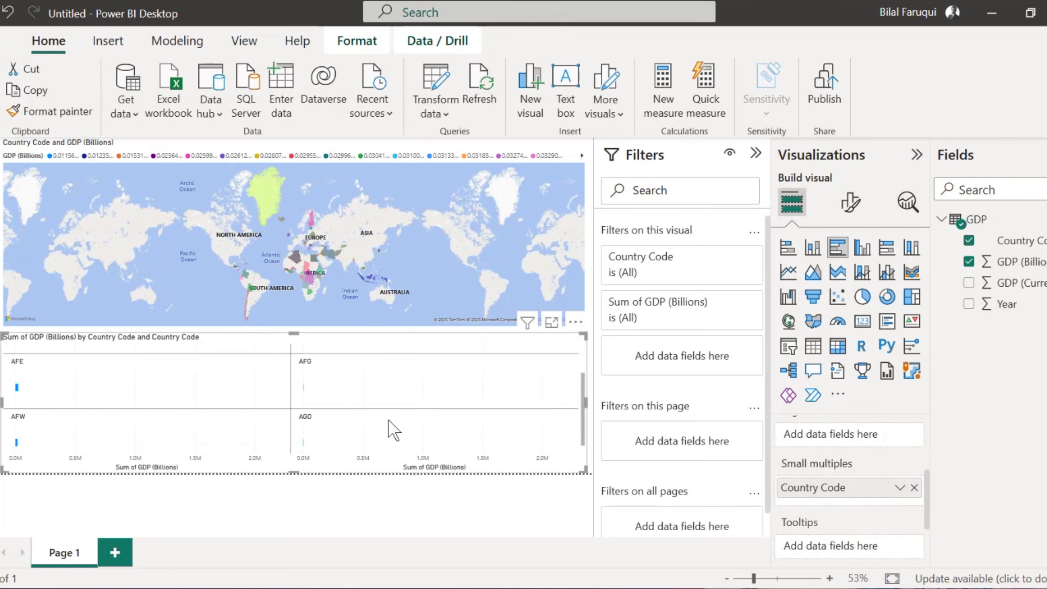
{"action": "scroll", "coordinate": [394, 430], "scroll_direction": "up", "scroll_amount": 3}
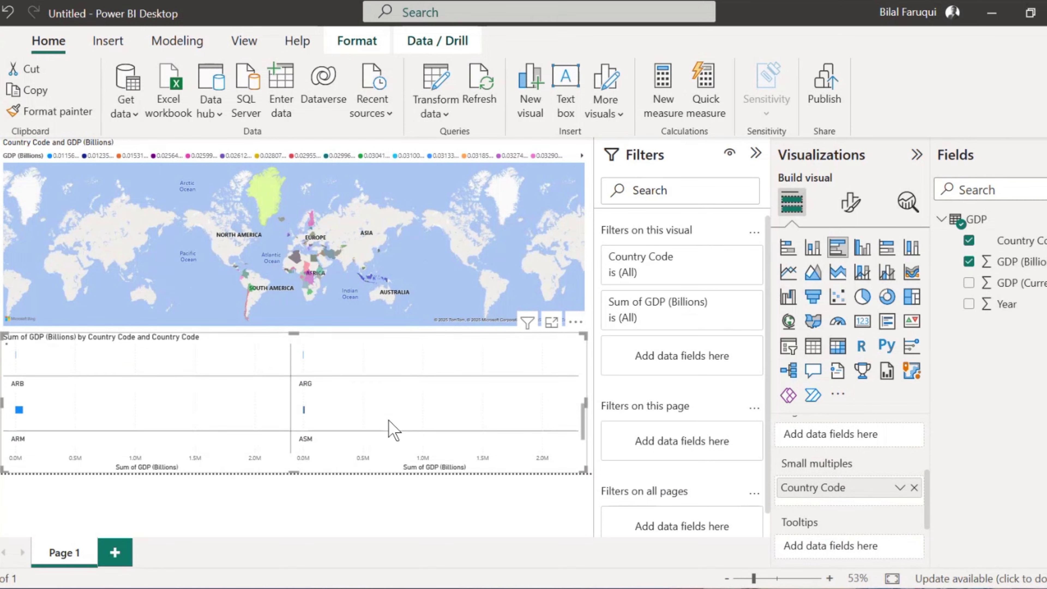
{"action": "scroll", "coordinate": [394, 431], "scroll_direction": "up", "scroll_amount": 2}
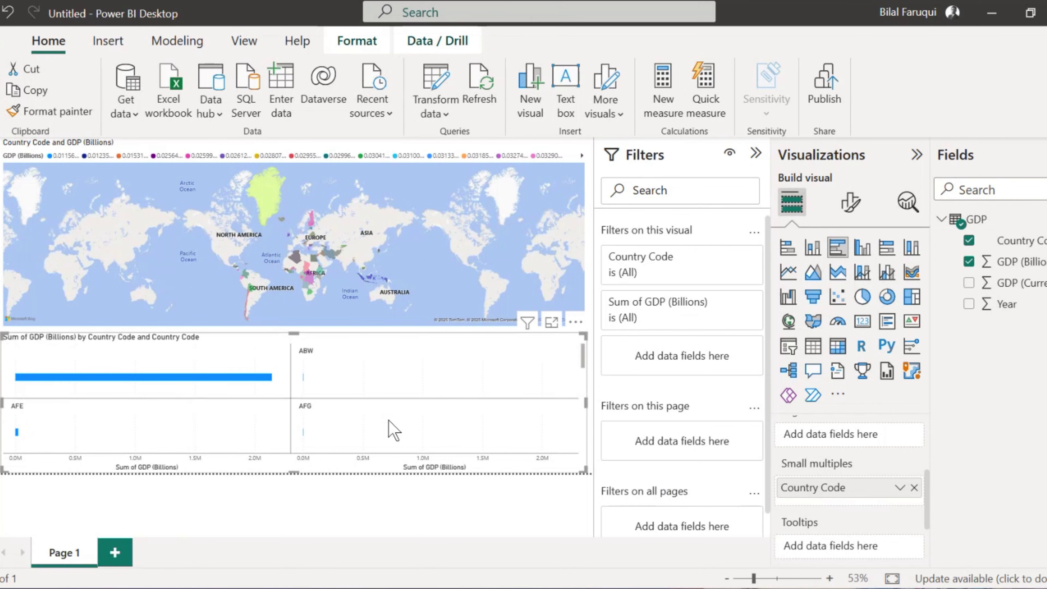
{"action": "scroll", "coordinate": [863, 510], "scroll_direction": "down", "scroll_amount": 1}
{"action": "scroll", "coordinate": [864, 513], "scroll_direction": "up", "scroll_amount": 3}
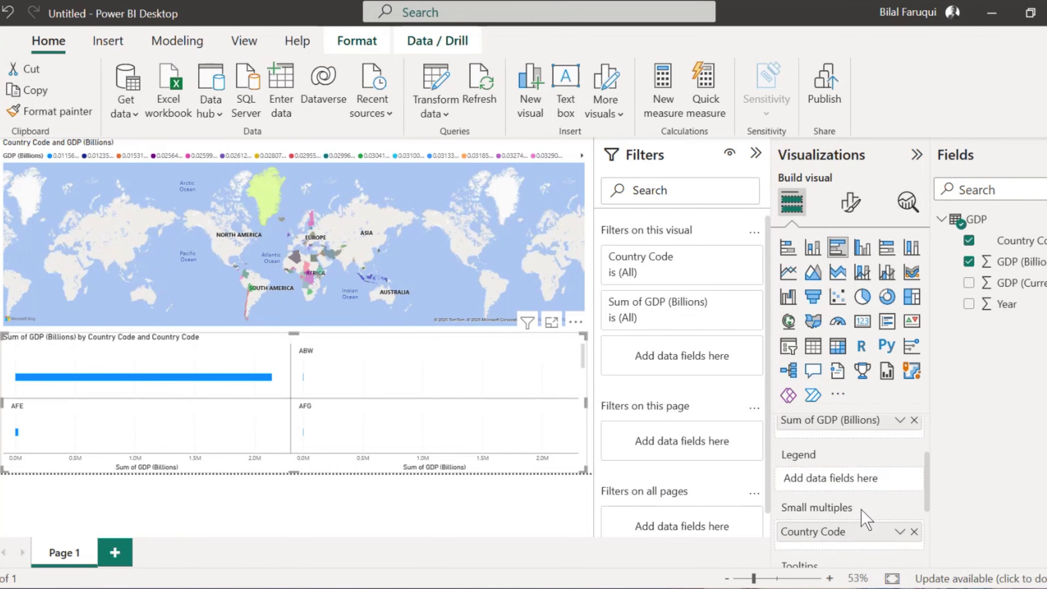
{"action": "left_click_drag", "start_coordinate": [1035, 304], "coordinate": [865, 478]}
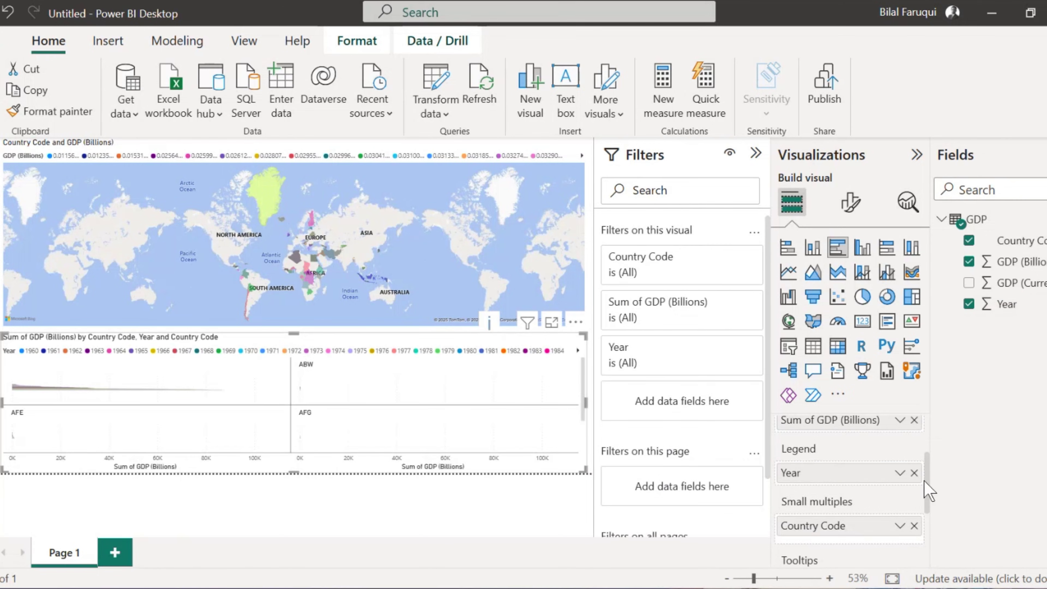
{"action": "left_click", "coordinate": [914, 473]}
Enlarge the bar chart upward over the map so that it covers the upper part of the page
{"action": "scroll", "coordinate": [870, 480], "scroll_direction": "up", "scroll_amount": 2}
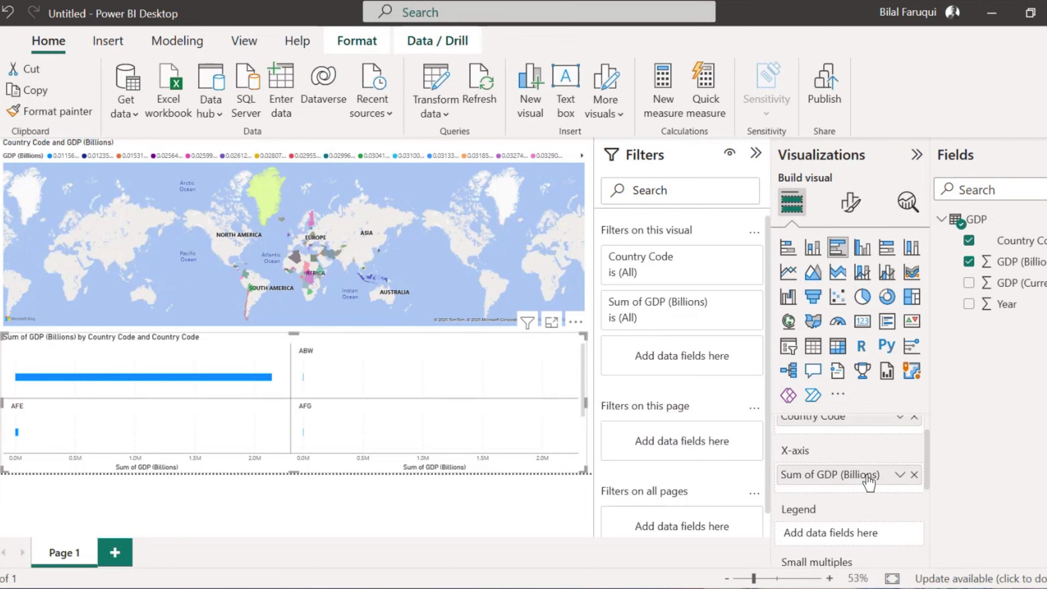
{"action": "scroll", "coordinate": [878, 516], "scroll_direction": "up", "scroll_amount": 1}
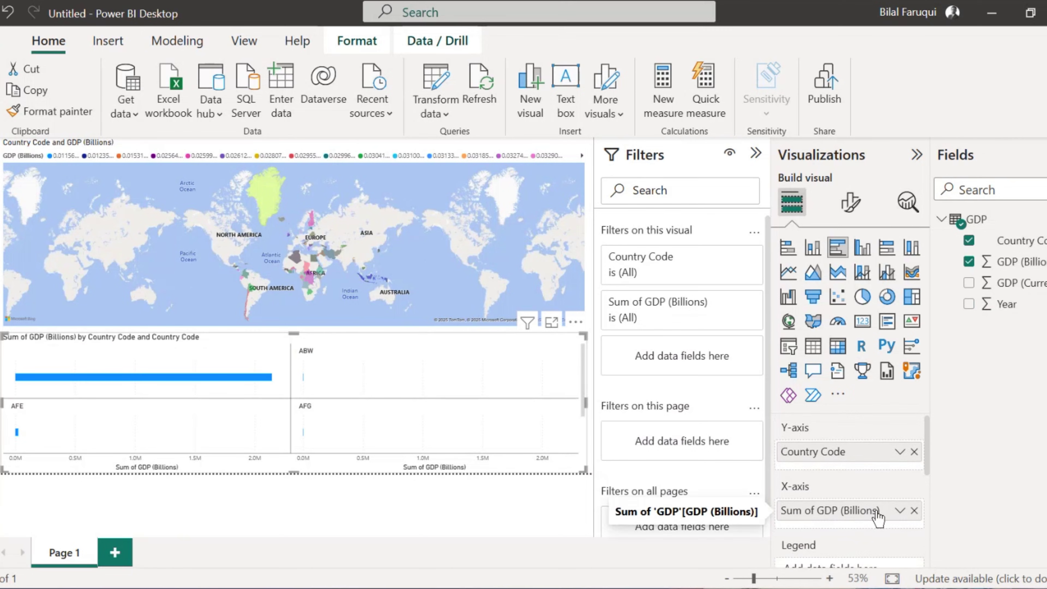
{"action": "scroll", "coordinate": [877, 516], "scroll_direction": "down", "scroll_amount": 3}
{"action": "scroll", "coordinate": [878, 531], "scroll_direction": "down", "scroll_amount": 1}
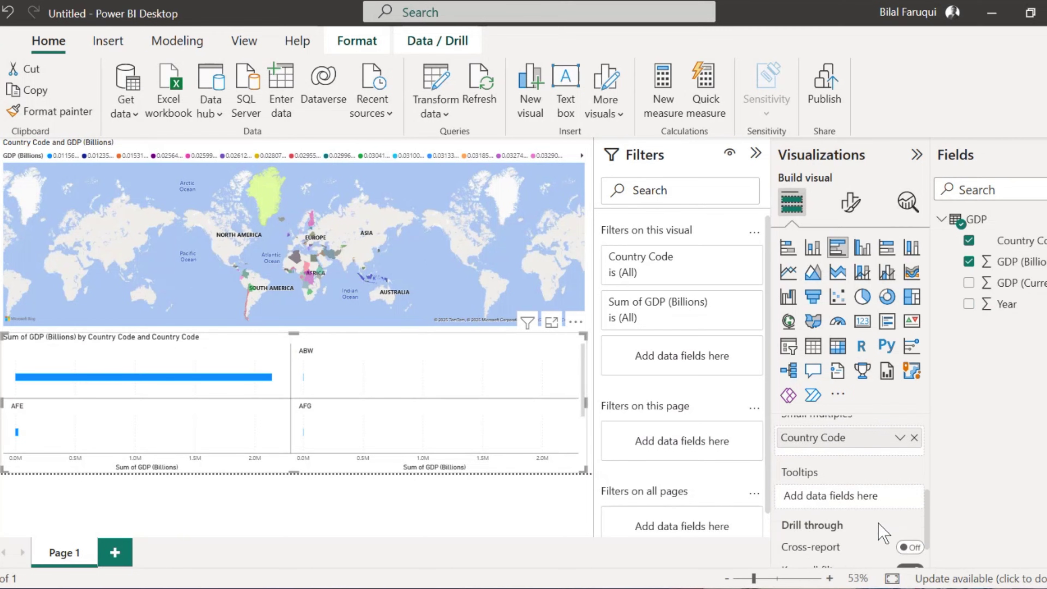
{"action": "scroll", "coordinate": [487, 442], "scroll_direction": "down", "scroll_amount": 2}
{"action": "scroll", "coordinate": [487, 443], "scroll_direction": "down", "scroll_amount": 3}
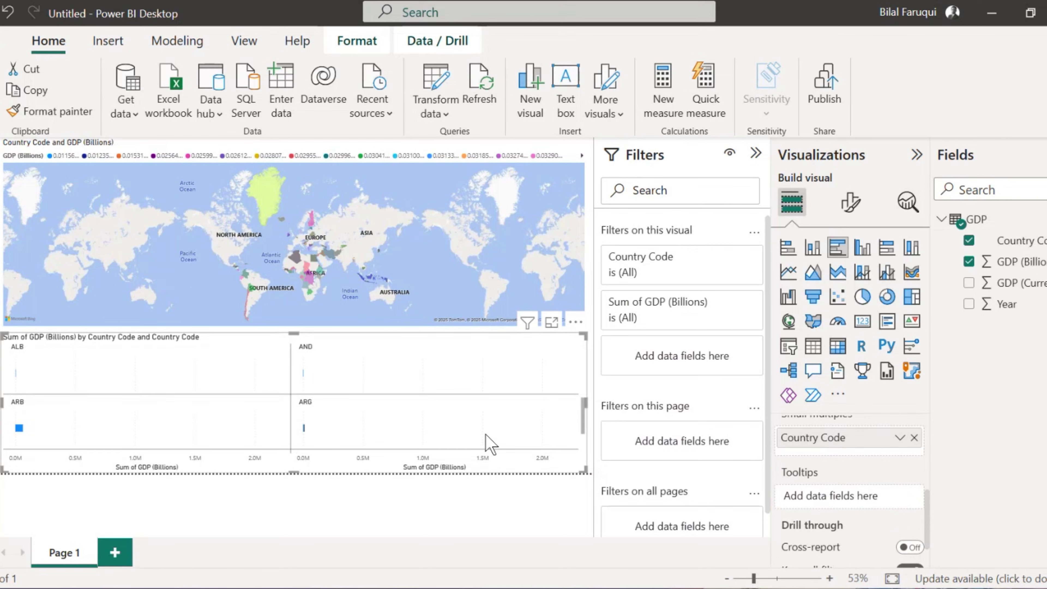
{"action": "left_click_drag", "start_coordinate": [291, 335], "coordinate": [395, 144]}
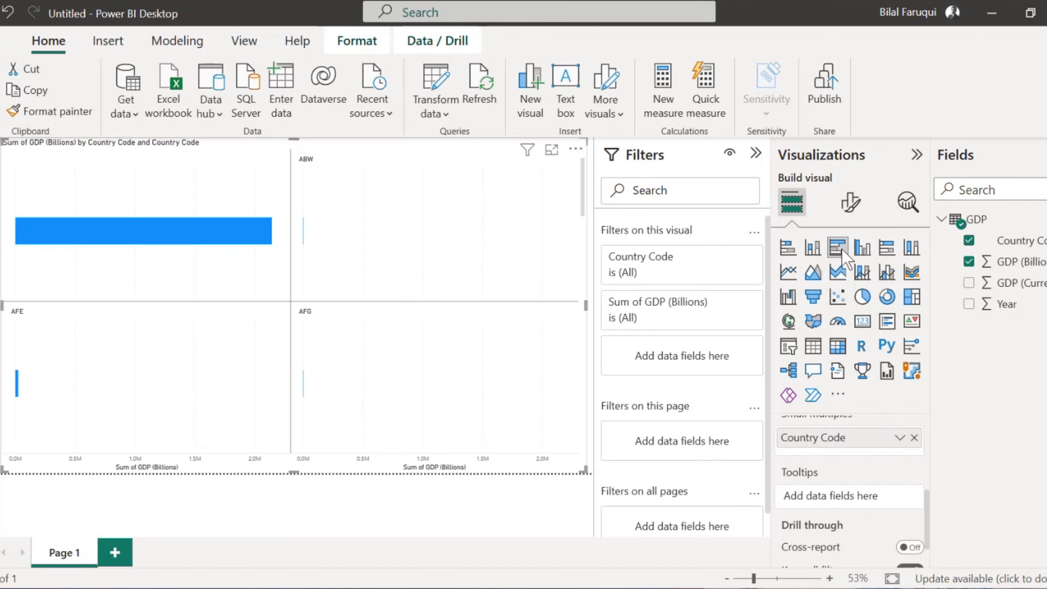
Examine the small multiples layout settings in the bar chart's formatting options
{"action": "left_click", "coordinate": [850, 202]}
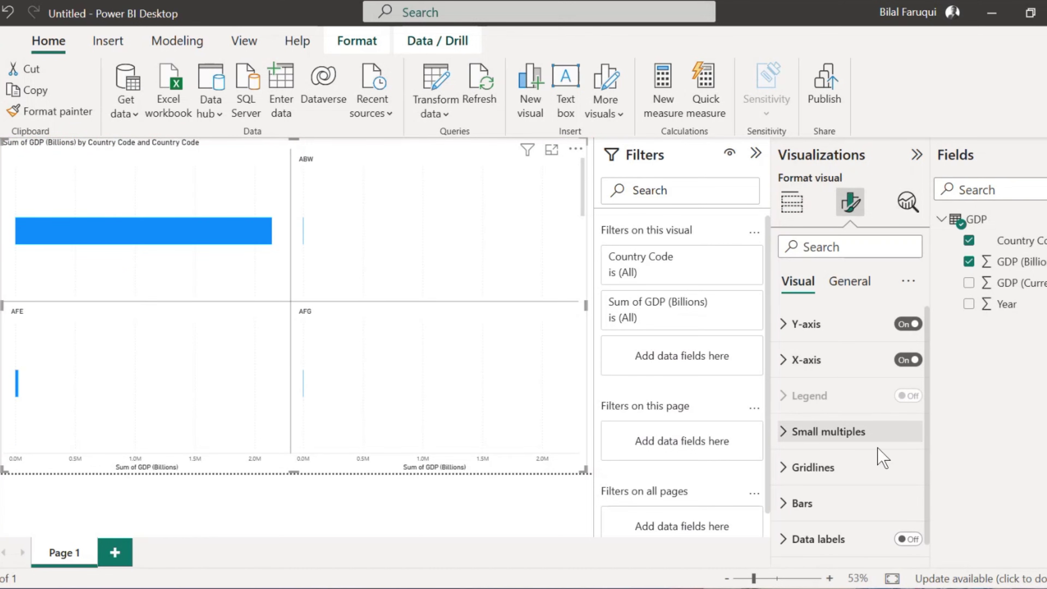
{"action": "left_click", "coordinate": [788, 433]}
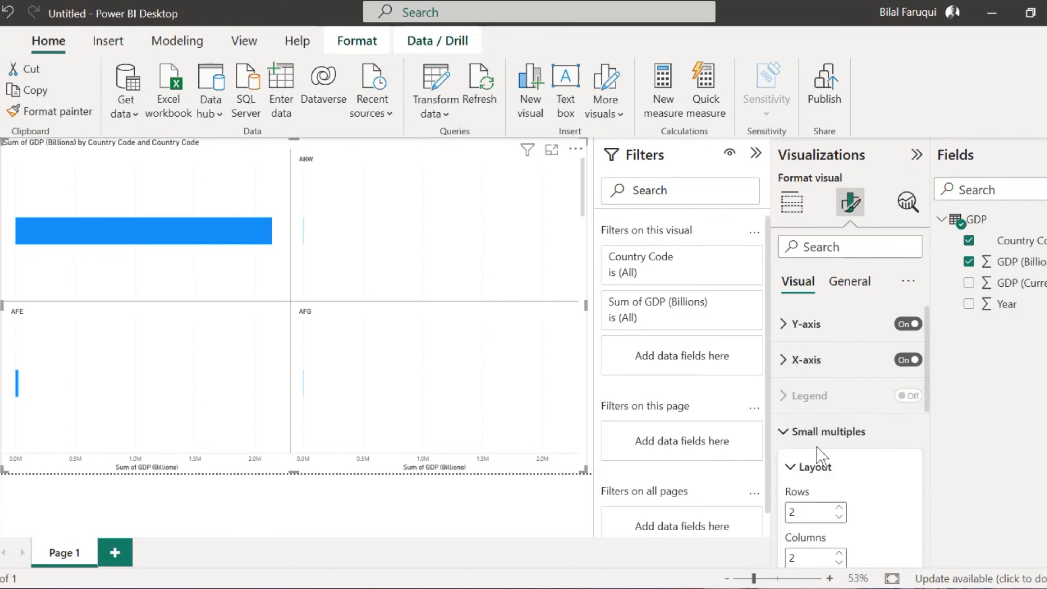
{"action": "right_click", "coordinate": [787, 432]}
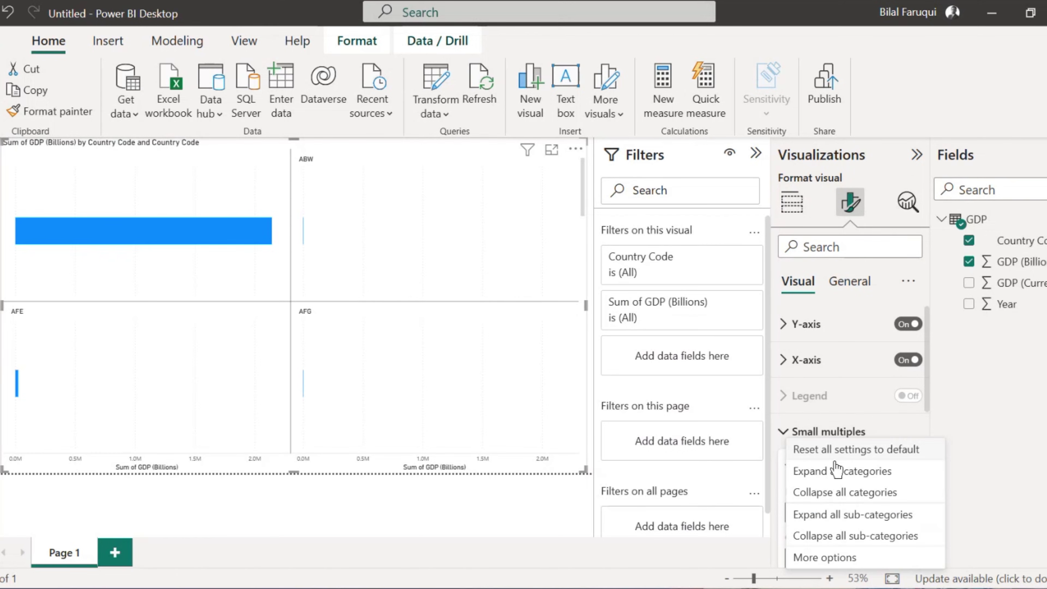
{"action": "left_click", "coordinate": [881, 474]}
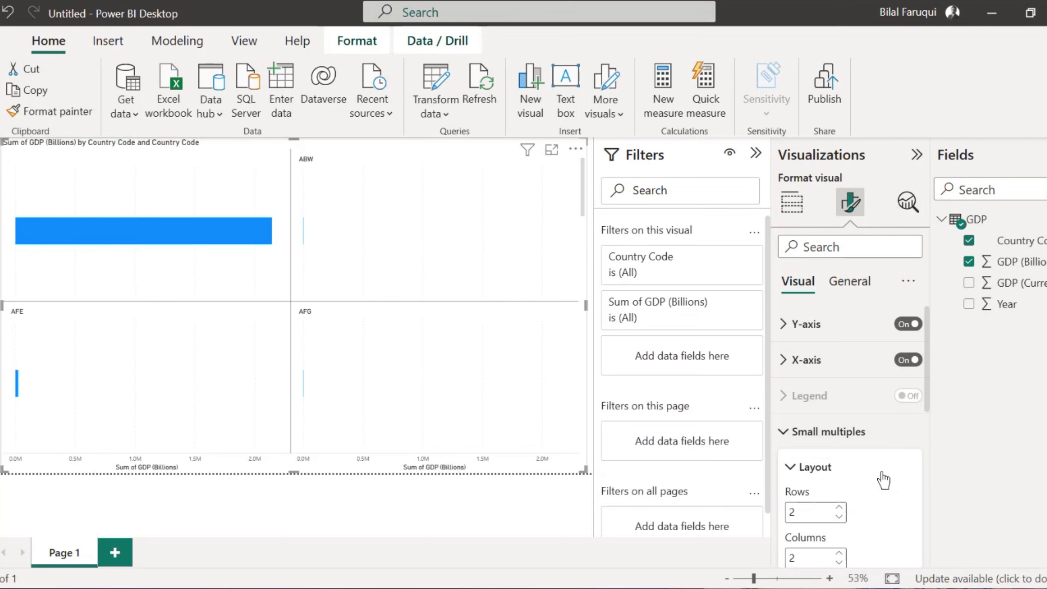
{"action": "left_click", "coordinate": [783, 432]}
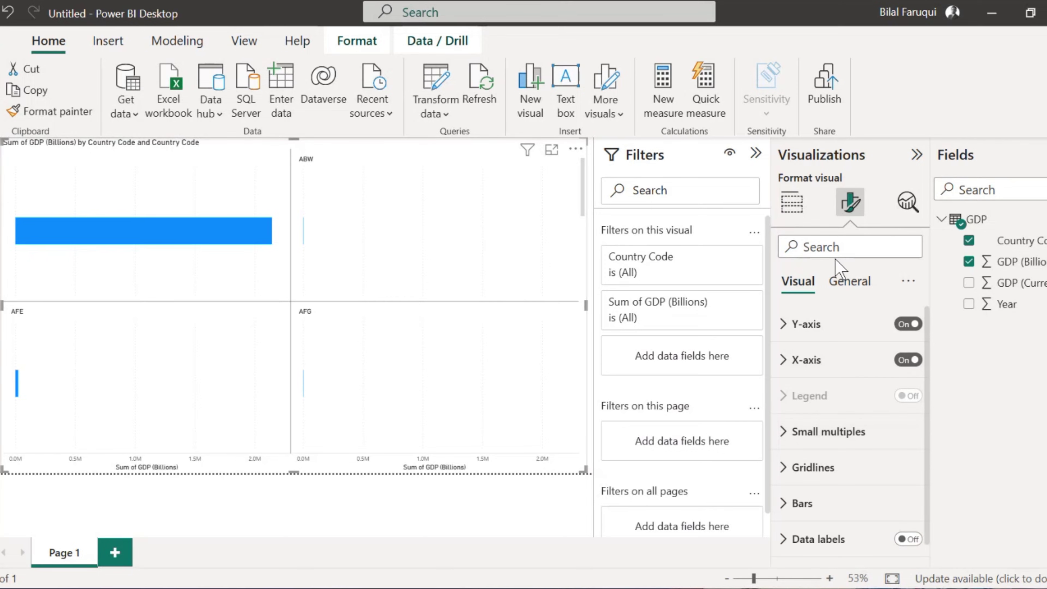
Turn on data labels for the bar chart and look at its bar colour choices
{"action": "left_click", "coordinate": [865, 278]}
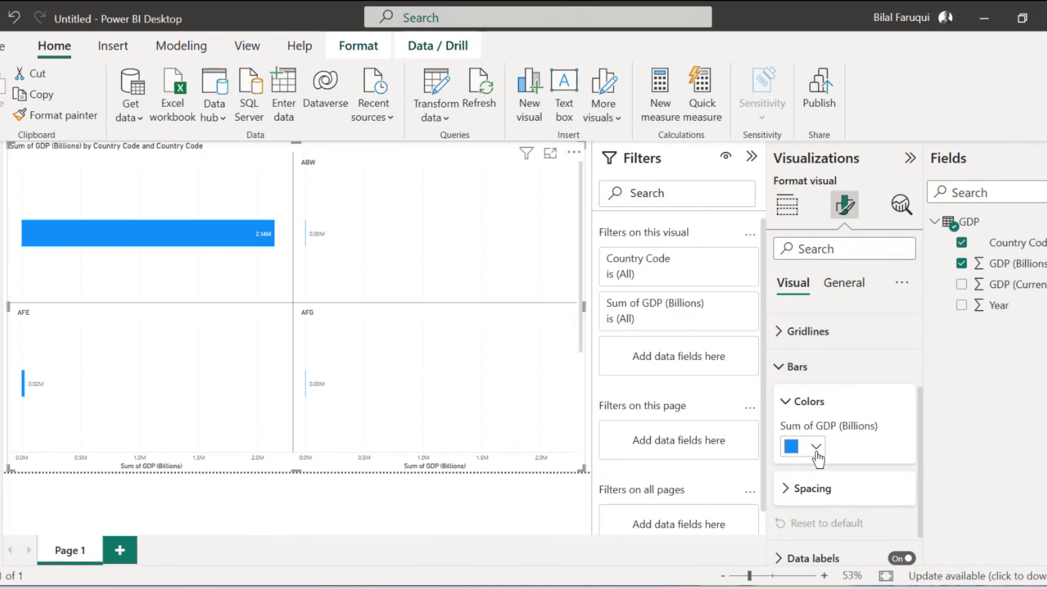
{"action": "left_click", "coordinate": [821, 447]}
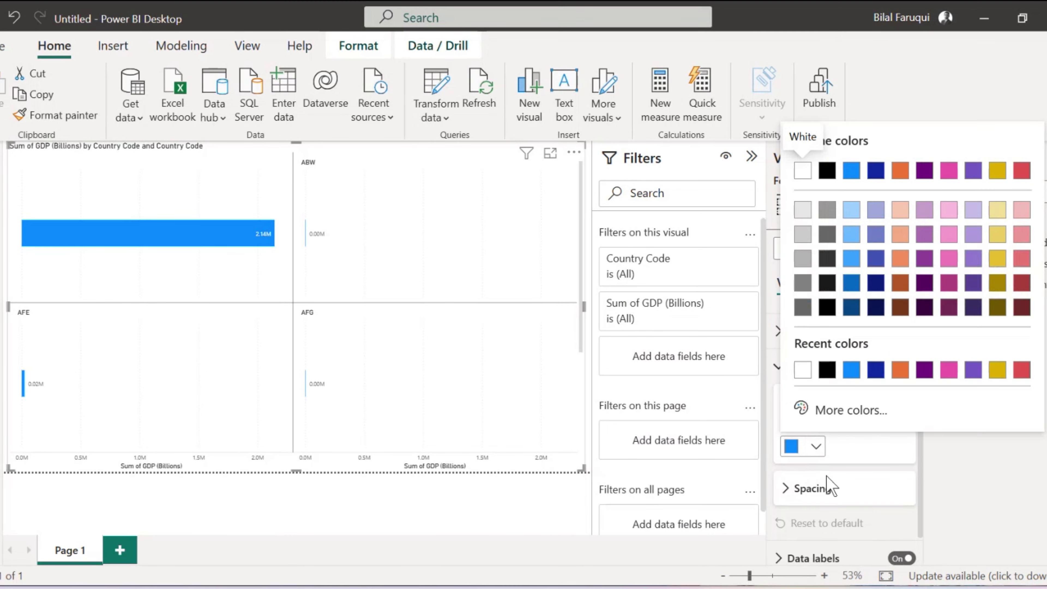
{"action": "left_click", "coordinate": [817, 499]}
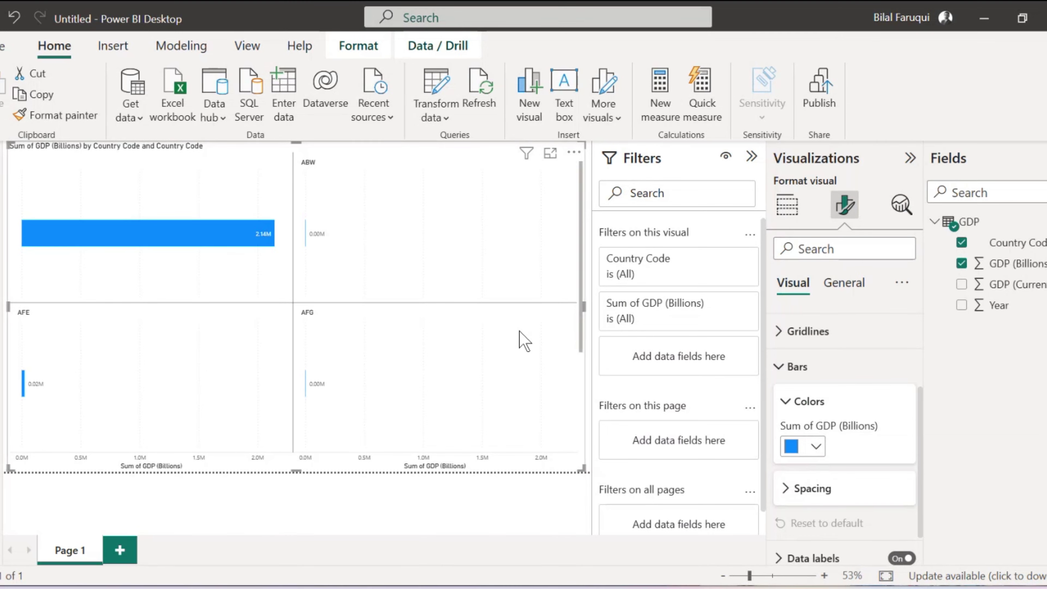
{"action": "scroll", "coordinate": [404, 388], "scroll_direction": "down", "scroll_amount": 2}
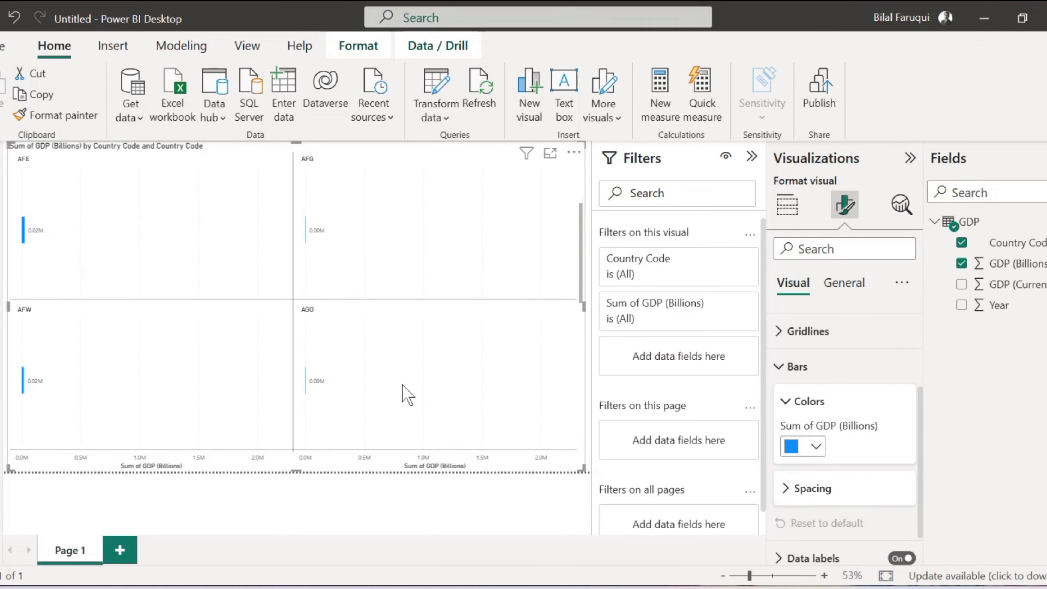
{"action": "scroll", "coordinate": [410, 386], "scroll_direction": "up", "scroll_amount": 2}
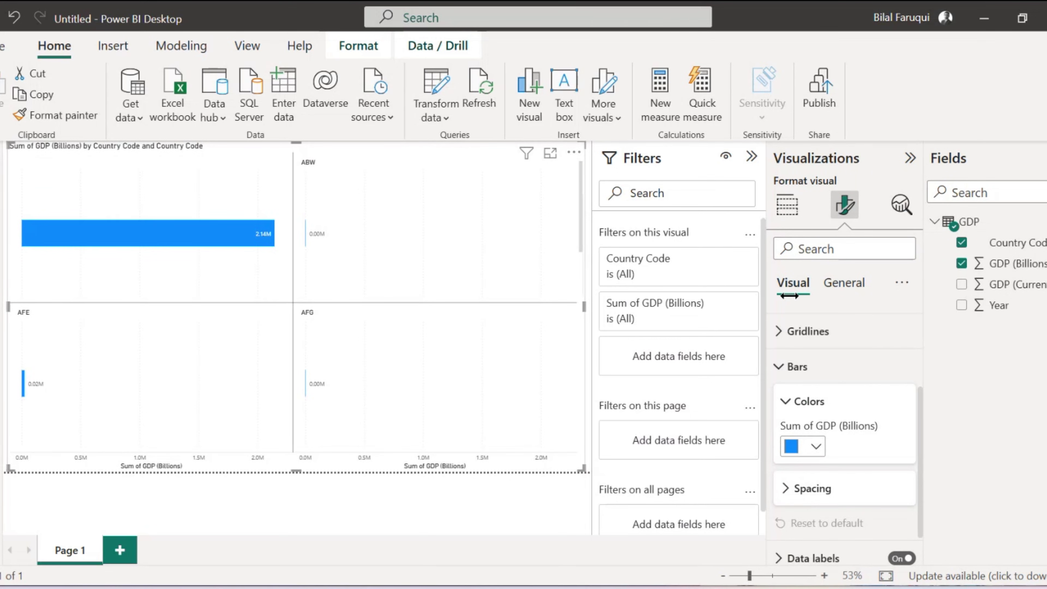
Remove Country Code from the bar chart's small multiples
{"action": "left_click", "coordinate": [787, 205]}
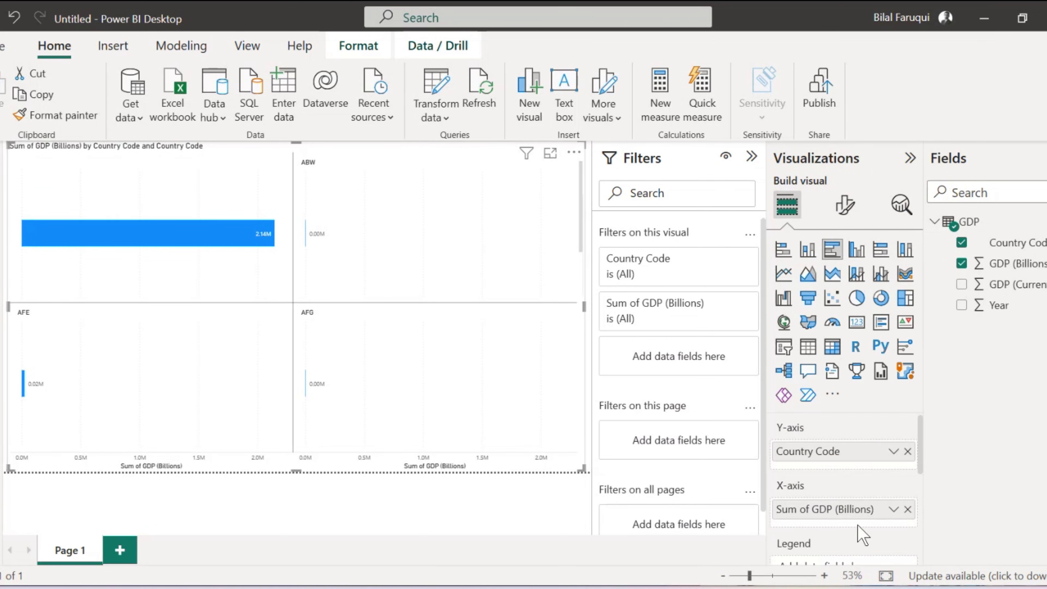
{"action": "scroll", "coordinate": [861, 533], "scroll_direction": "down", "scroll_amount": 3}
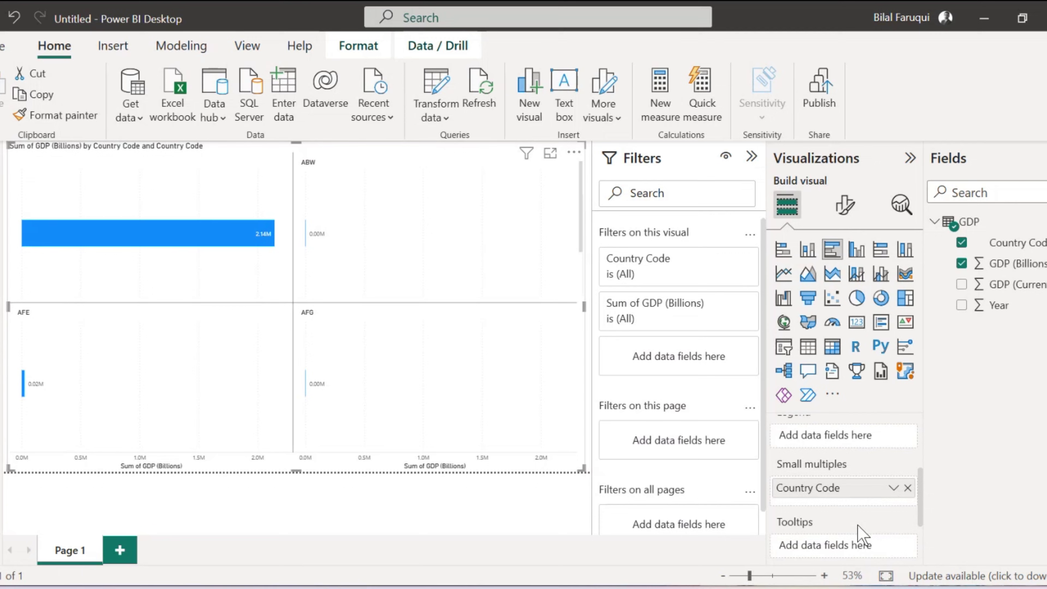
{"action": "right_click", "coordinate": [909, 494]}
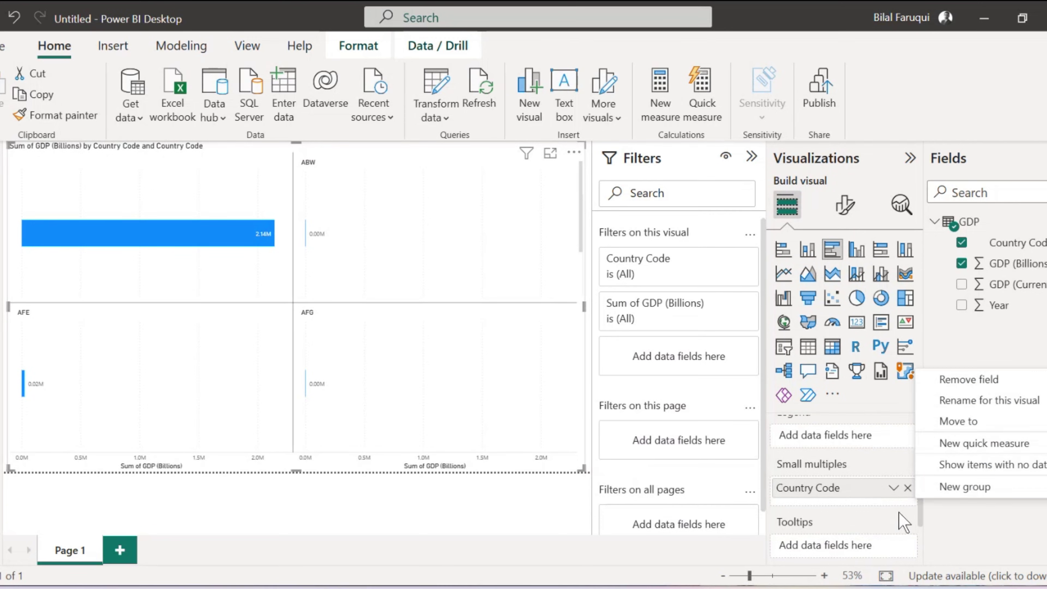
{"action": "left_click", "coordinate": [901, 513]}
{"action": "right_click", "coordinate": [912, 495]}
{"action": "left_click", "coordinate": [865, 467]}
{"action": "left_click", "coordinate": [908, 489]}
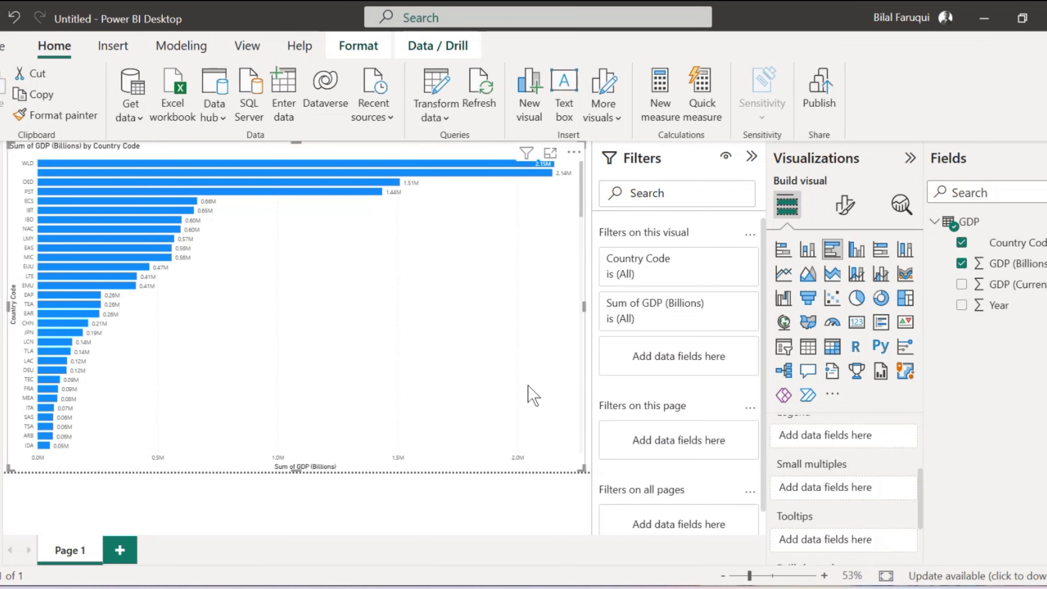
Split the bar chart into small multiples by Year and look through the yearly panels
{"action": "left_click_drag", "start_coordinate": [1008, 305], "coordinate": [858, 495]}
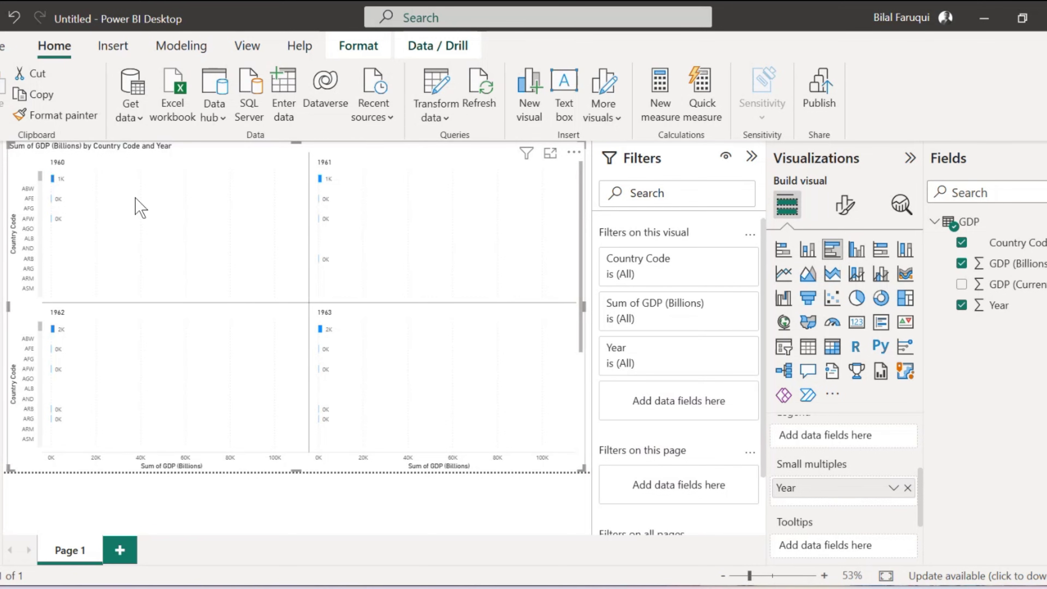
{"action": "scroll", "coordinate": [193, 262], "scroll_direction": "down", "scroll_amount": 1}
{"action": "scroll", "coordinate": [192, 262], "scroll_direction": "up", "scroll_amount": 1}
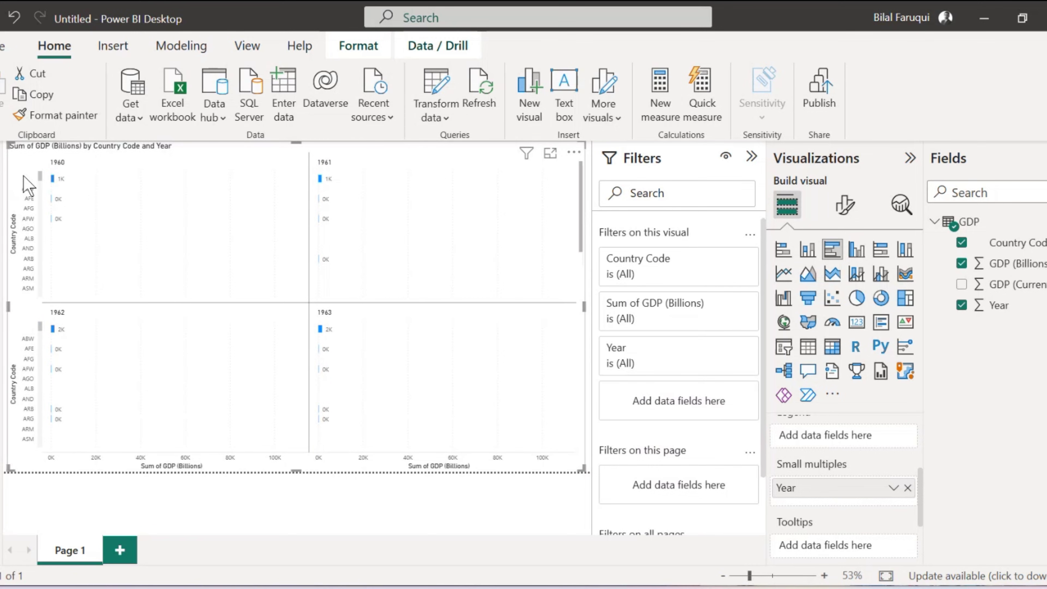
{"action": "left_click_drag", "start_coordinate": [38, 177], "coordinate": [44, 255]}
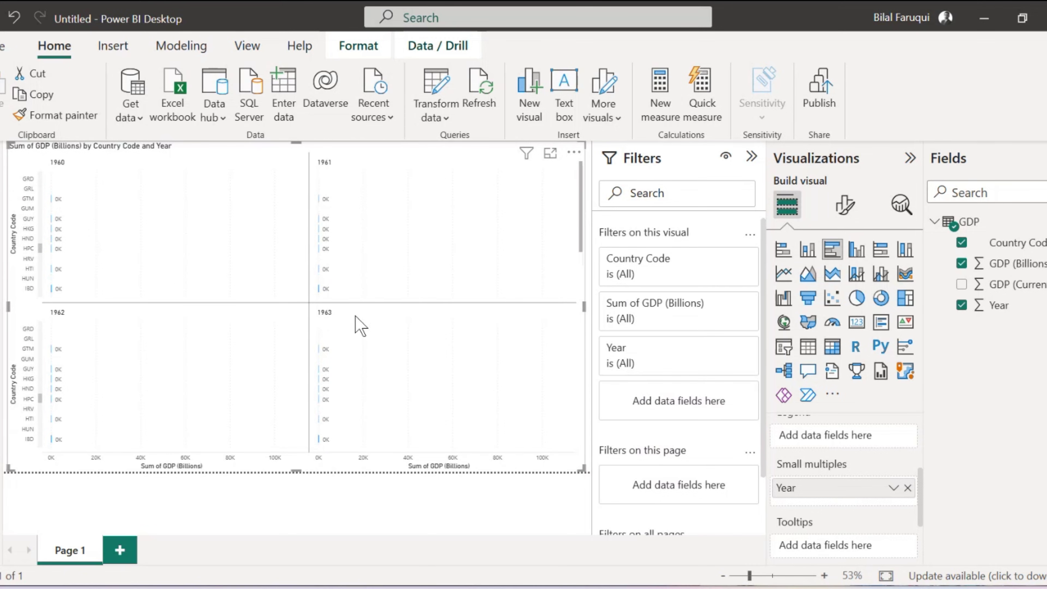
{"action": "scroll", "coordinate": [381, 328], "scroll_direction": "down", "scroll_amount": 2}
{"action": "scroll", "coordinate": [381, 328], "scroll_direction": "down", "scroll_amount": 5}
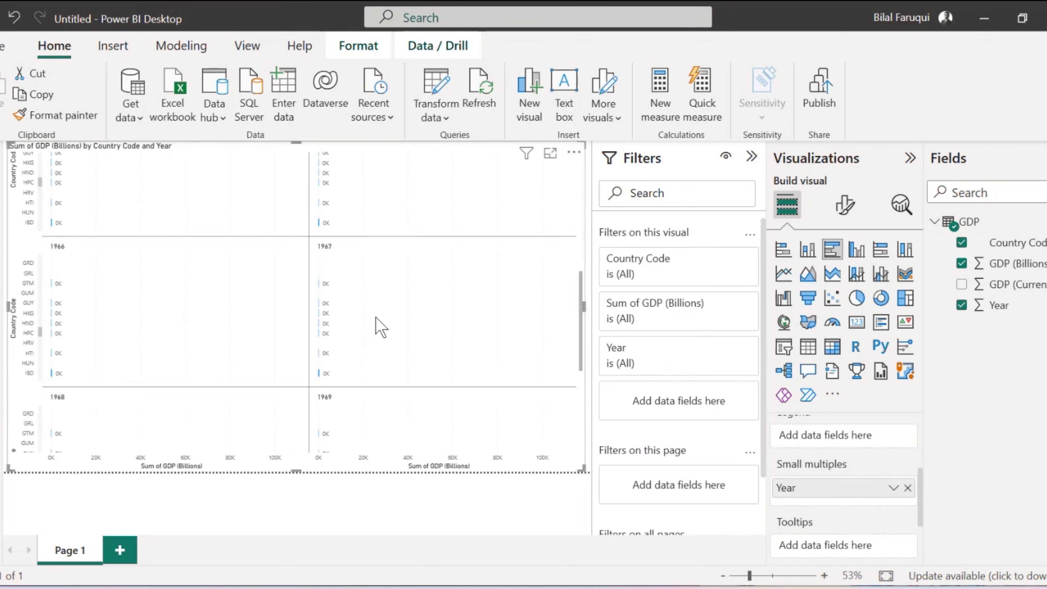
{"action": "scroll", "coordinate": [430, 361], "scroll_direction": "down", "scroll_amount": 3}
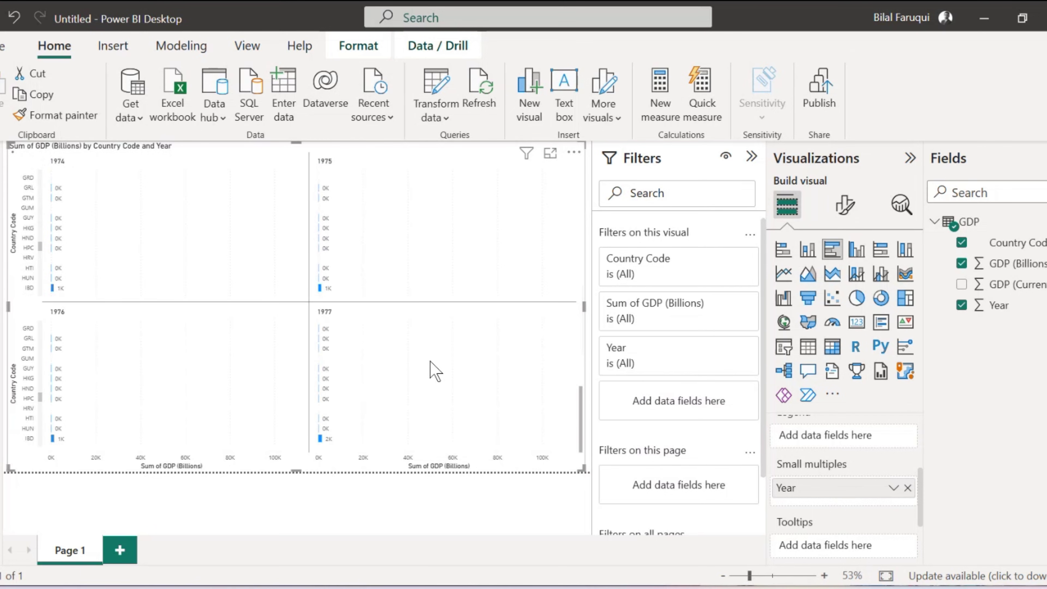
Shrink the bar chart back to the area below the map and convert it to a matrix
{"action": "left_click_drag", "start_coordinate": [296, 143], "coordinate": [342, 362]}
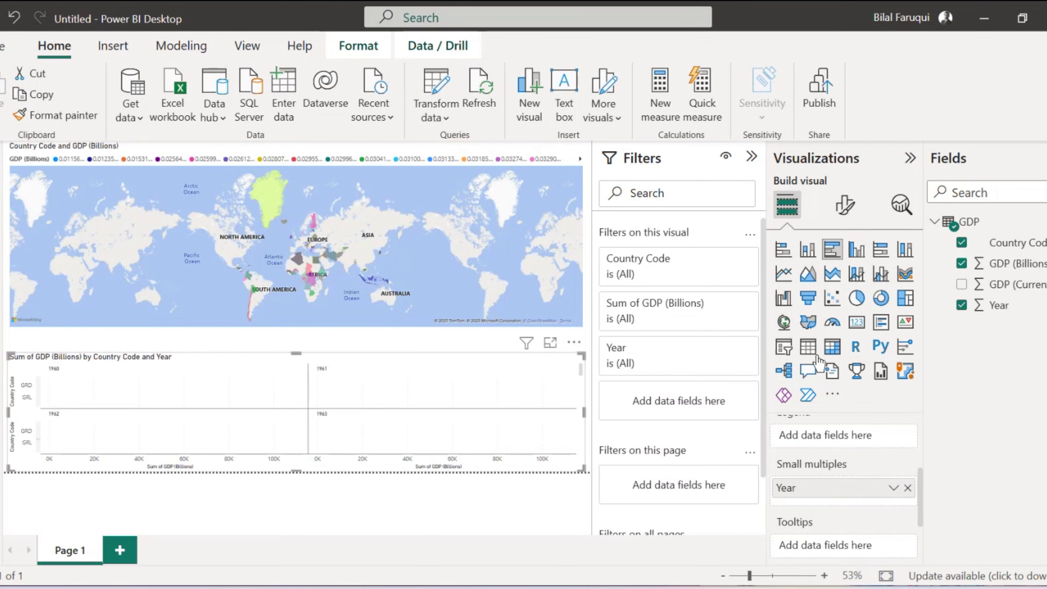
{"action": "left_click", "coordinate": [831, 351]}
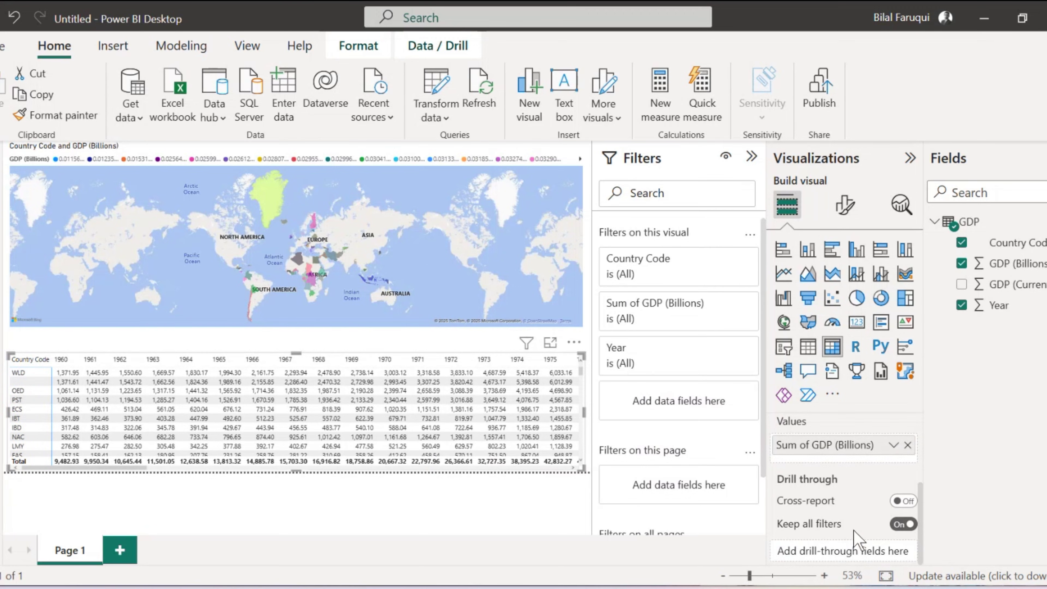
Add GDP (Billions) to the matrix rows below Country Code and remove Sum of GDP (Billions) from its values
{"action": "scroll", "coordinate": [858, 538], "scroll_direction": "up", "scroll_amount": 4}
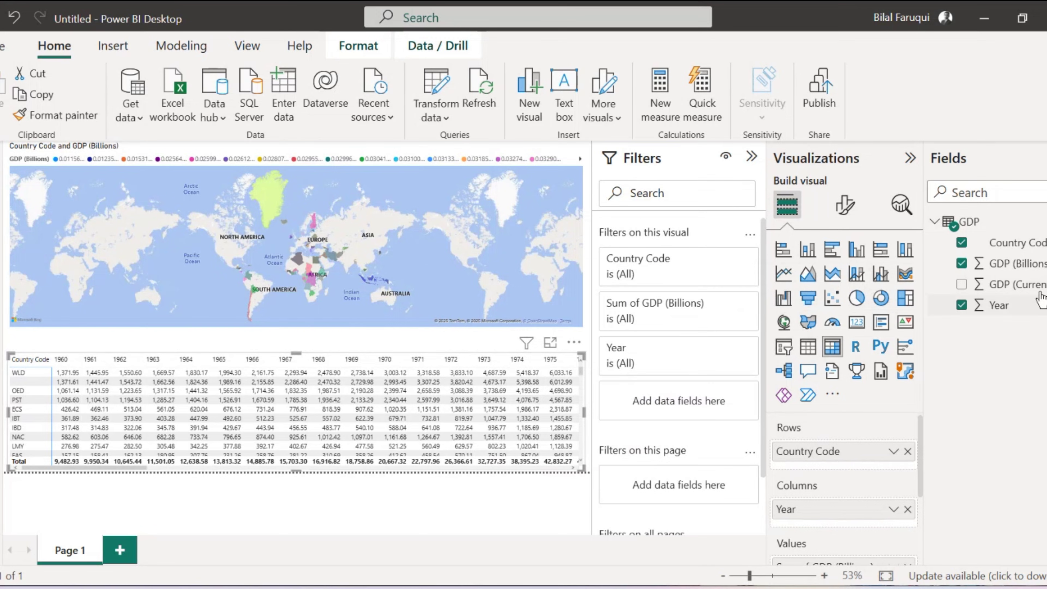
{"action": "left_click_drag", "start_coordinate": [1039, 271], "coordinate": [877, 468]}
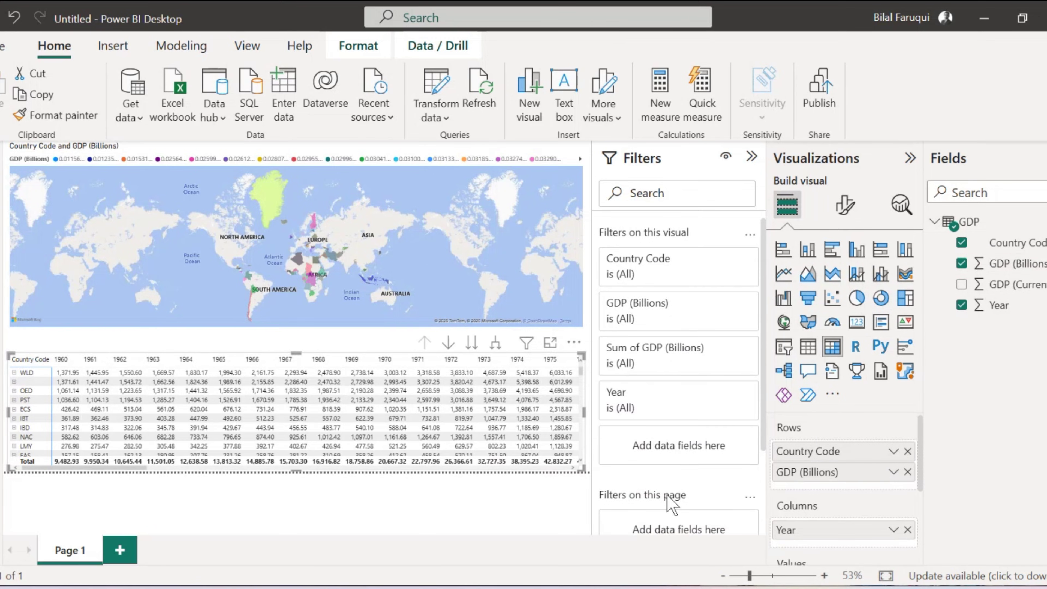
{"action": "scroll", "coordinate": [810, 504], "scroll_direction": "down", "scroll_amount": 2}
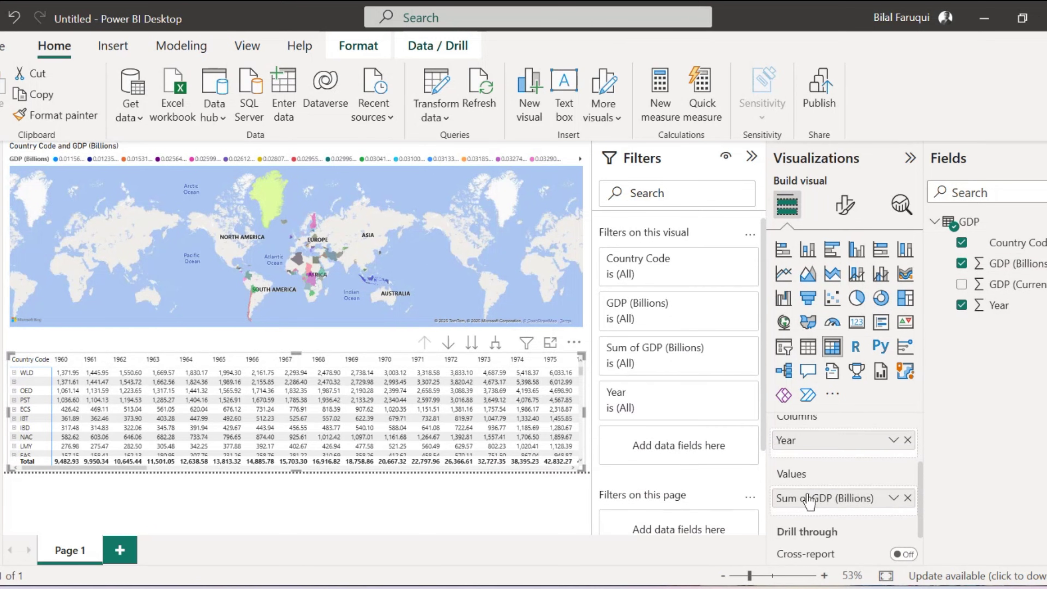
{"action": "left_click", "coordinate": [909, 499]}
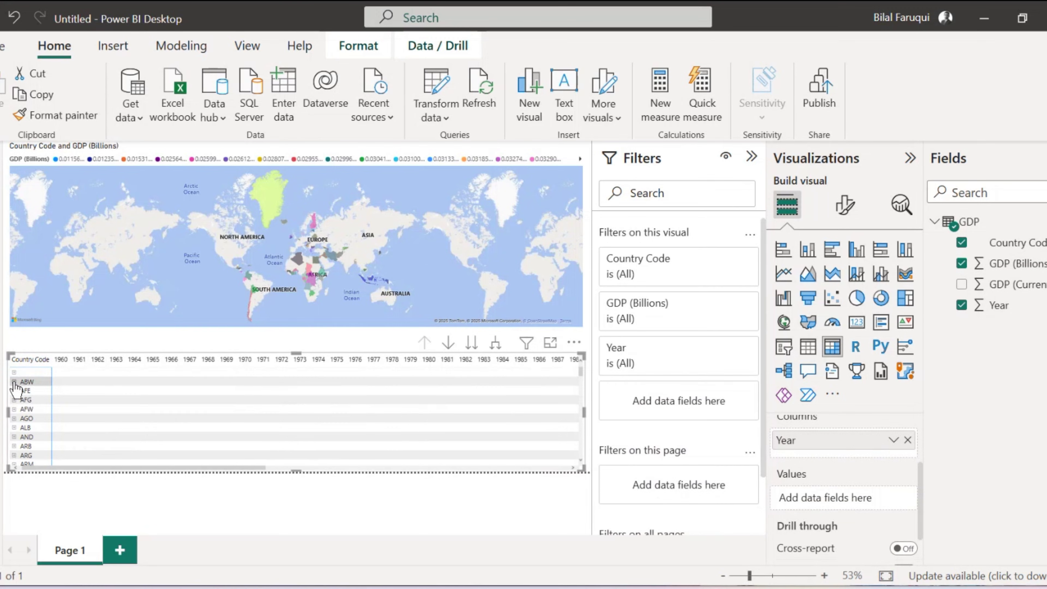
Expand and collapse the ABW row, then expand AFE in the matrix to examine the entries beneath each country code
{"action": "left_click", "coordinate": [14, 382]}
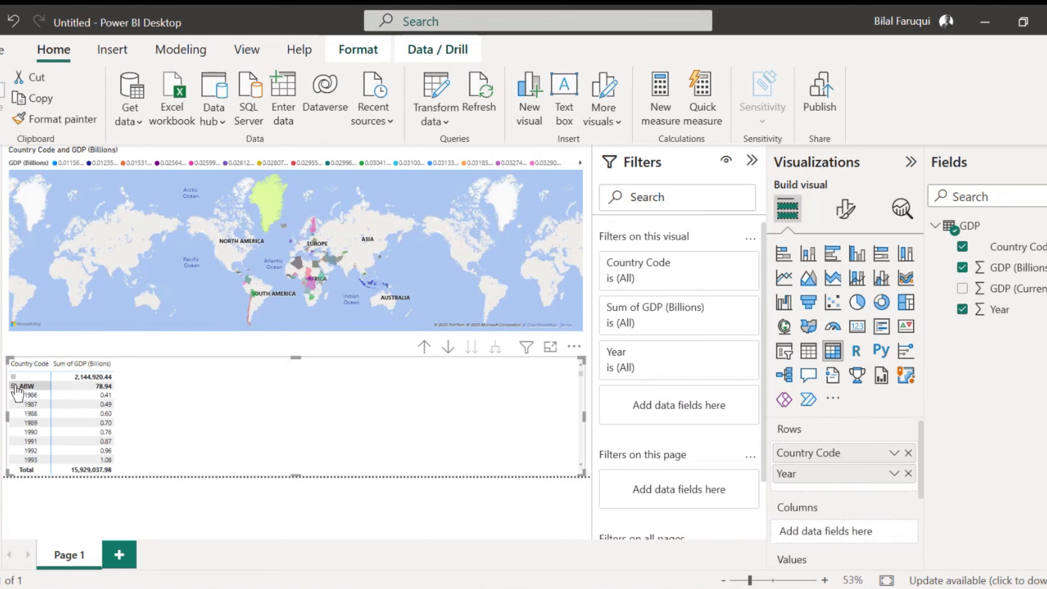
{"action": "left_click", "coordinate": [13, 385]}
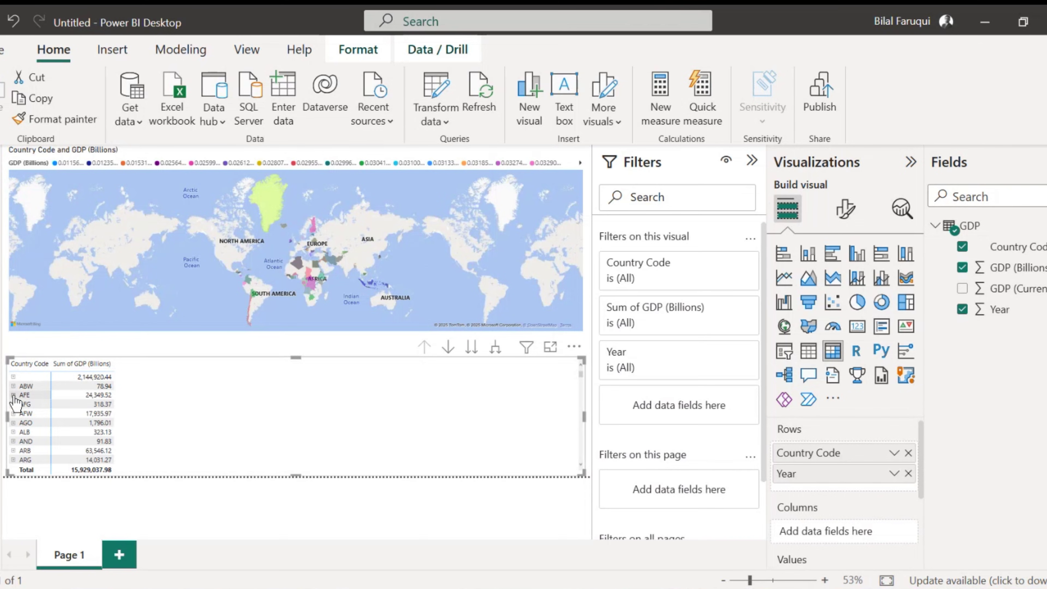
{"action": "left_click", "coordinate": [13, 395]}
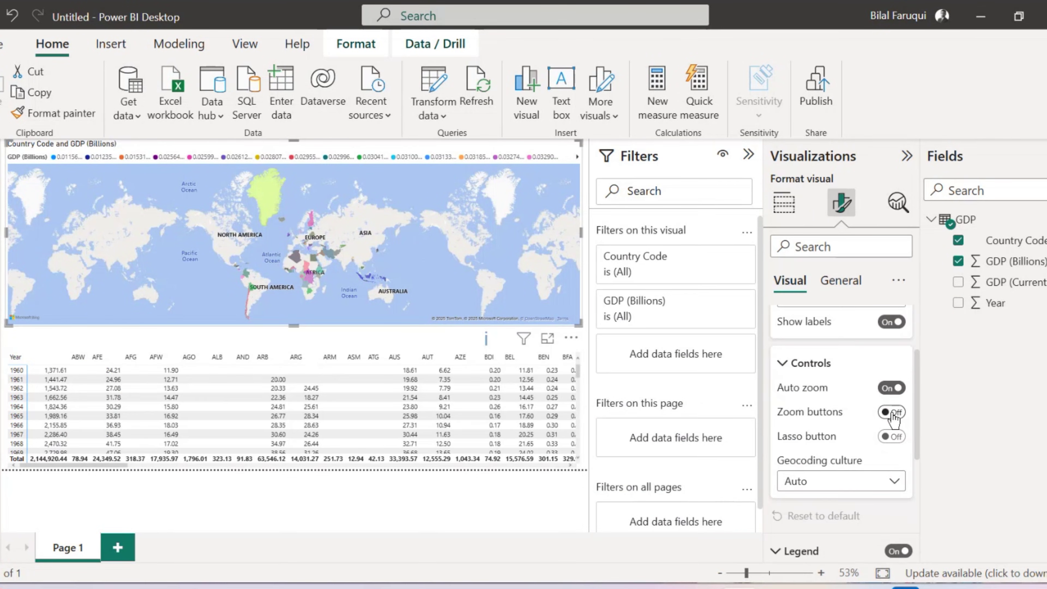
Turn on the map's zoom buttons and set its geocoding culture to JA
{"action": "left_click", "coordinate": [870, 486]}
{"action": "left_click", "coordinate": [849, 523]}
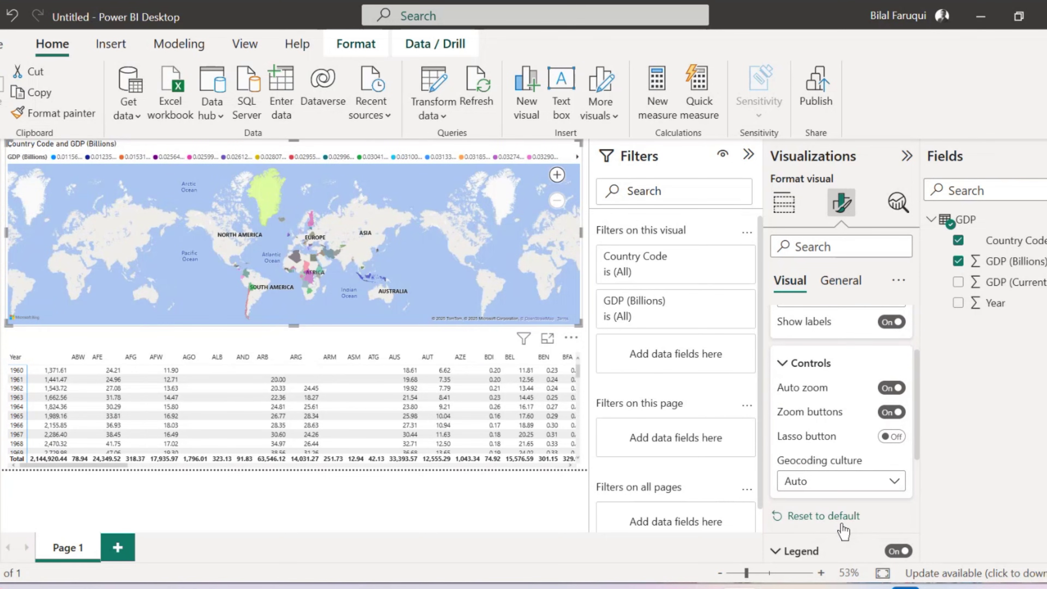
{"action": "left_click", "coordinate": [821, 490]}
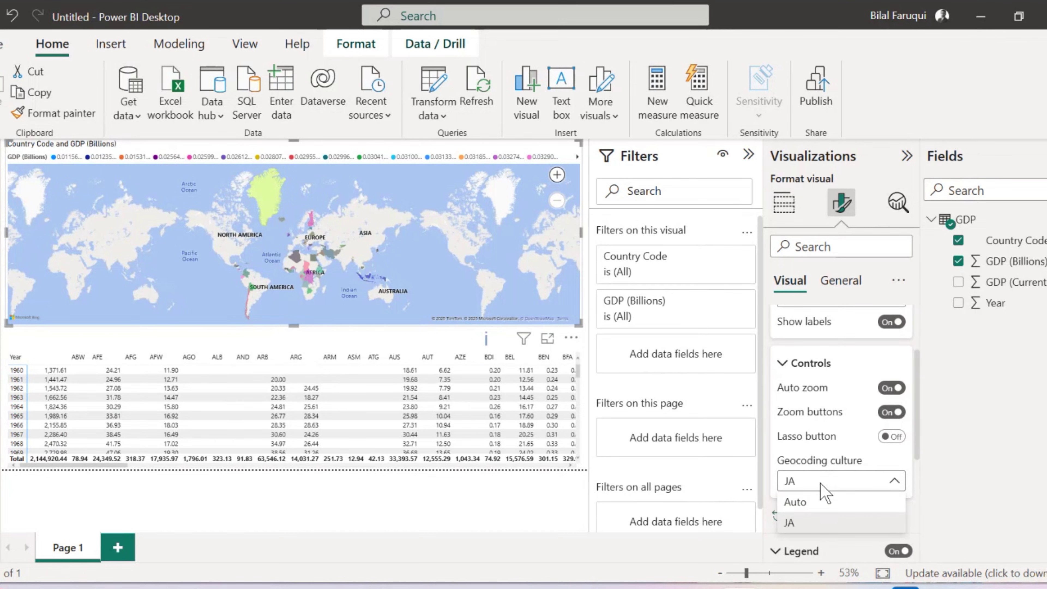
{"action": "left_click", "coordinate": [814, 500]}
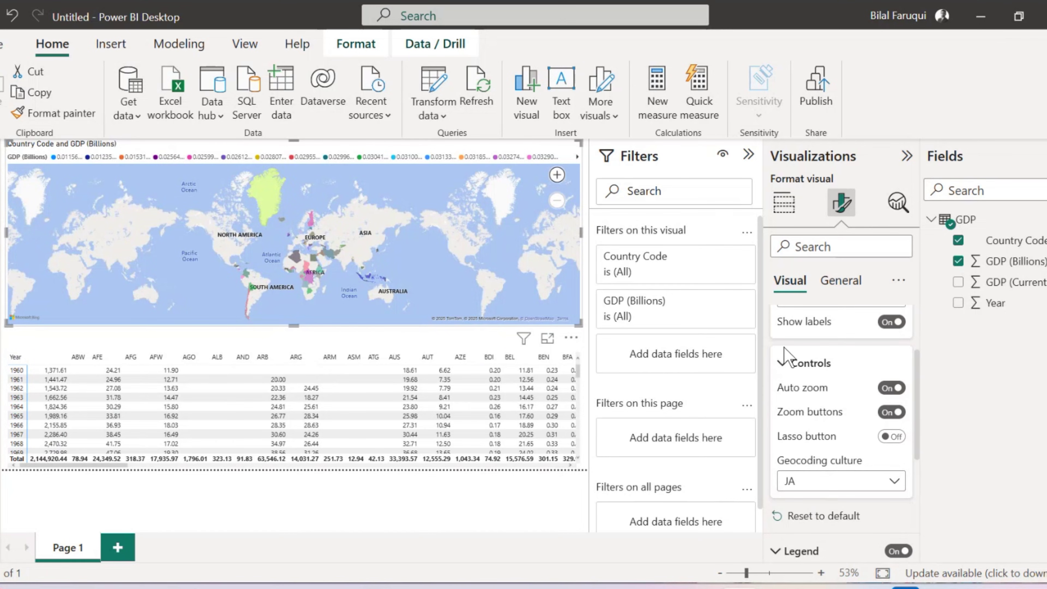
{"action": "left_click", "coordinate": [781, 363]}
{"action": "scroll", "coordinate": [811, 339], "scroll_direction": "up", "scroll_amount": 3}
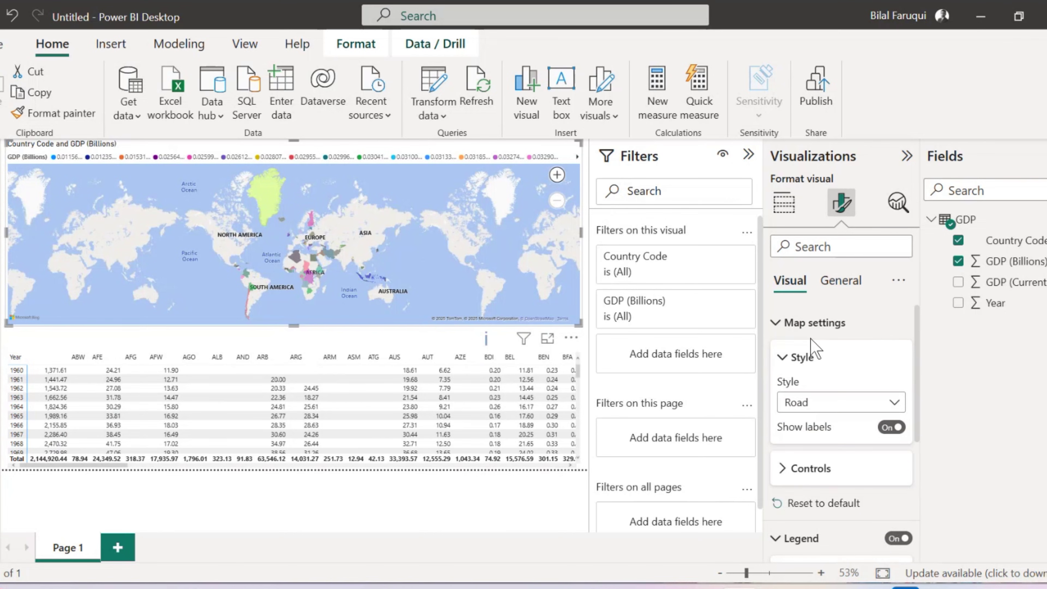
Turn off the map's title and legend, and narrow the map to less than half the page width
{"action": "left_click", "coordinate": [841, 281]}
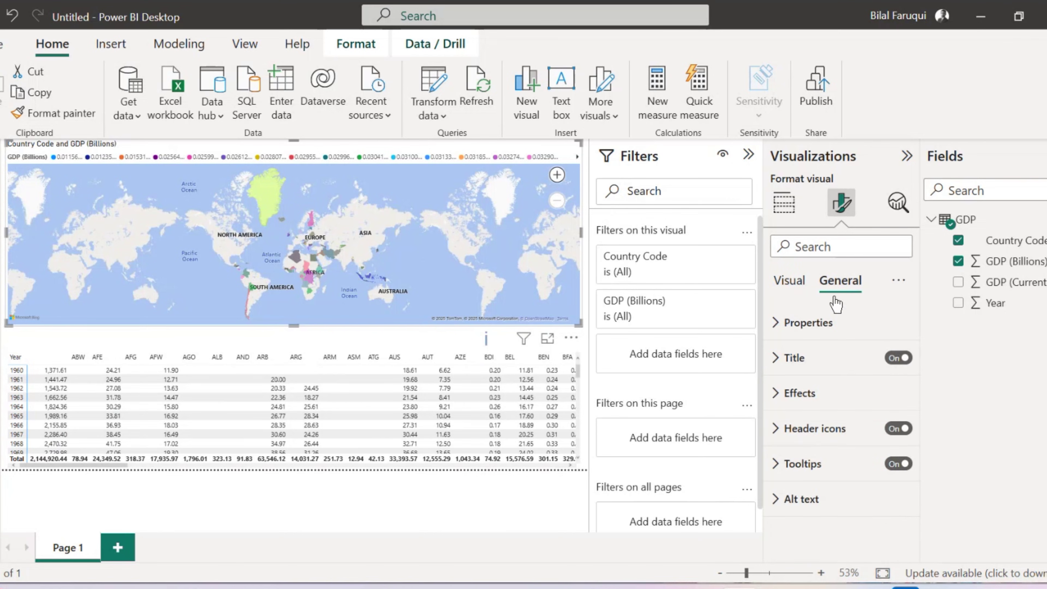
{"action": "left_click", "coordinate": [775, 336]}
{"action": "left_click", "coordinate": [775, 330]}
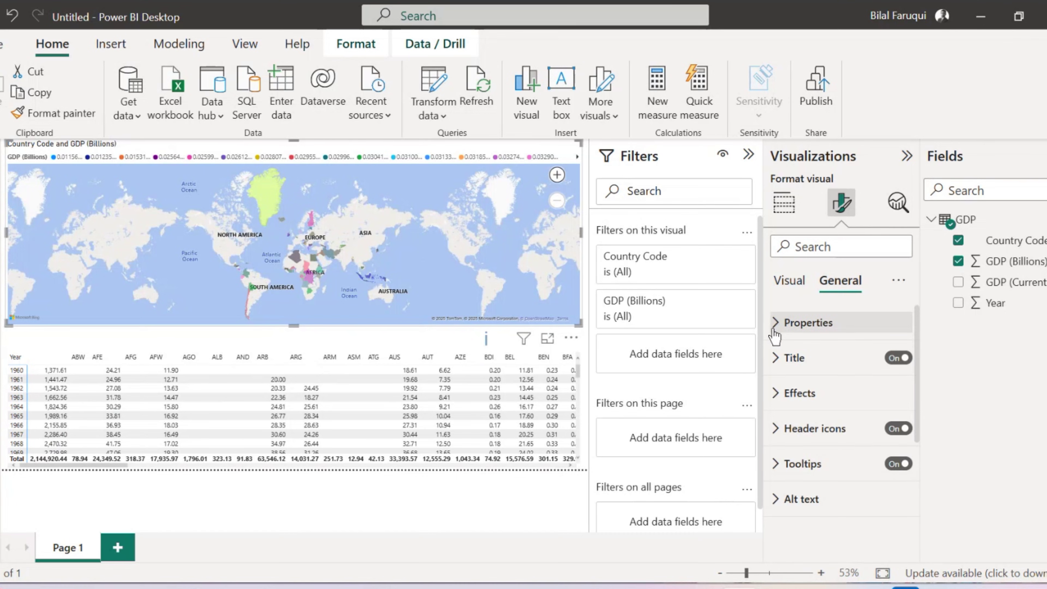
{"action": "left_click", "coordinate": [896, 357]}
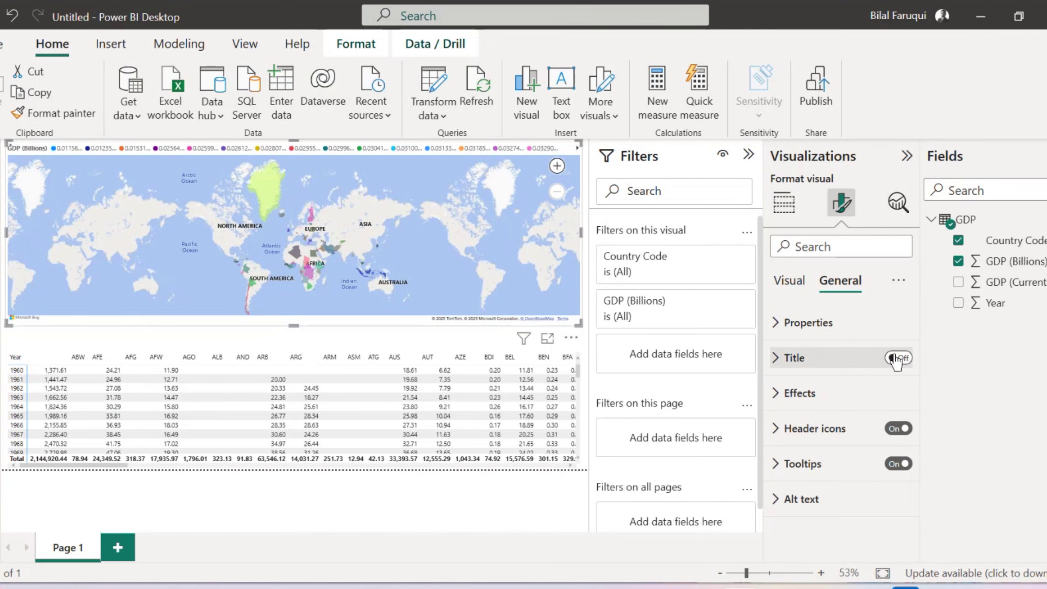
{"action": "left_click", "coordinate": [900, 429]}
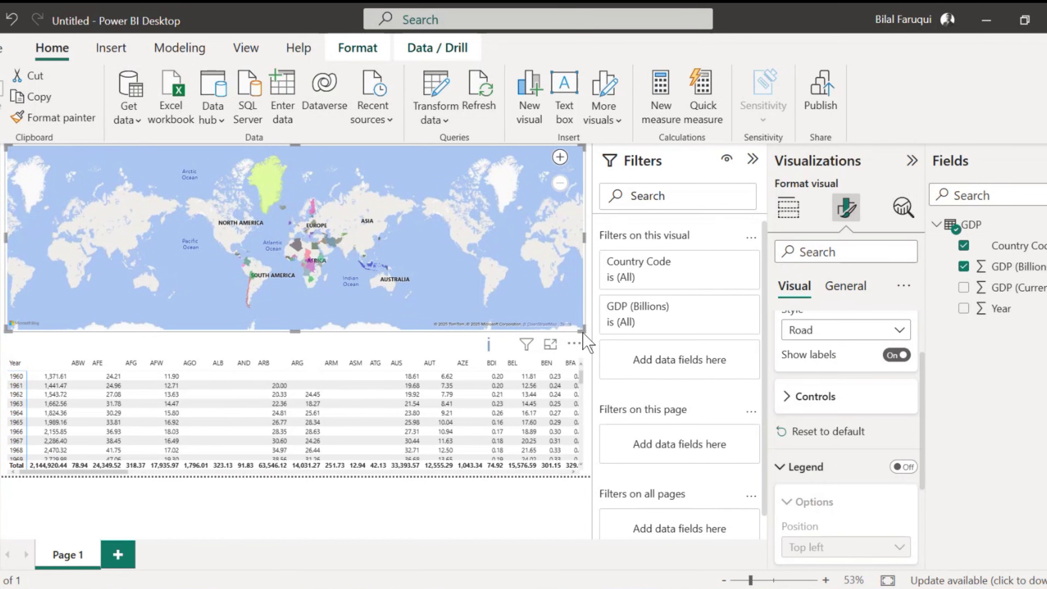
{"action": "left_click_drag", "start_coordinate": [582, 330], "coordinate": [244, 345]}
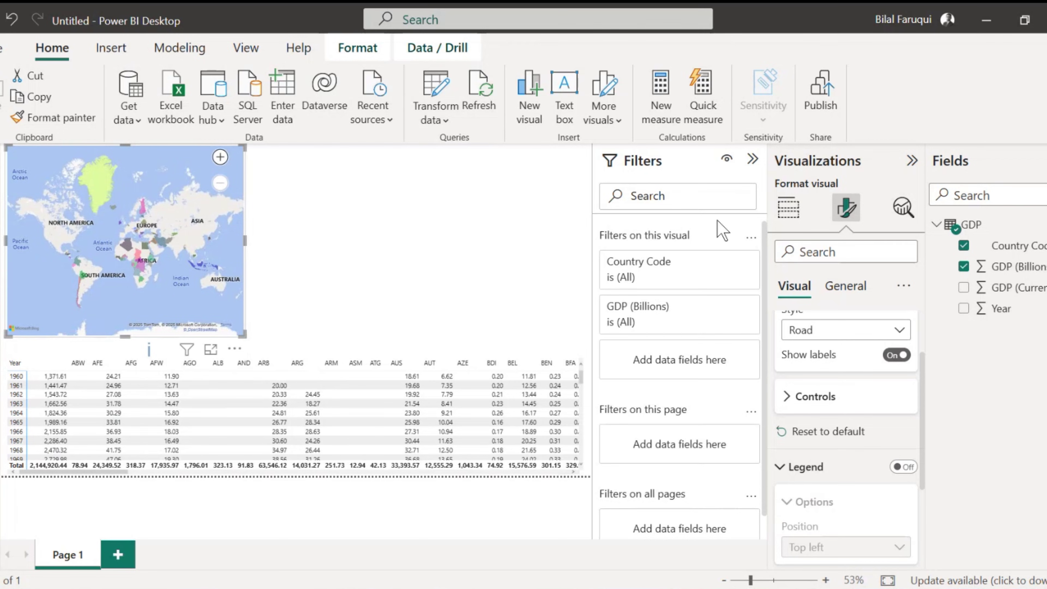
{"action": "left_click", "coordinate": [788, 208]}
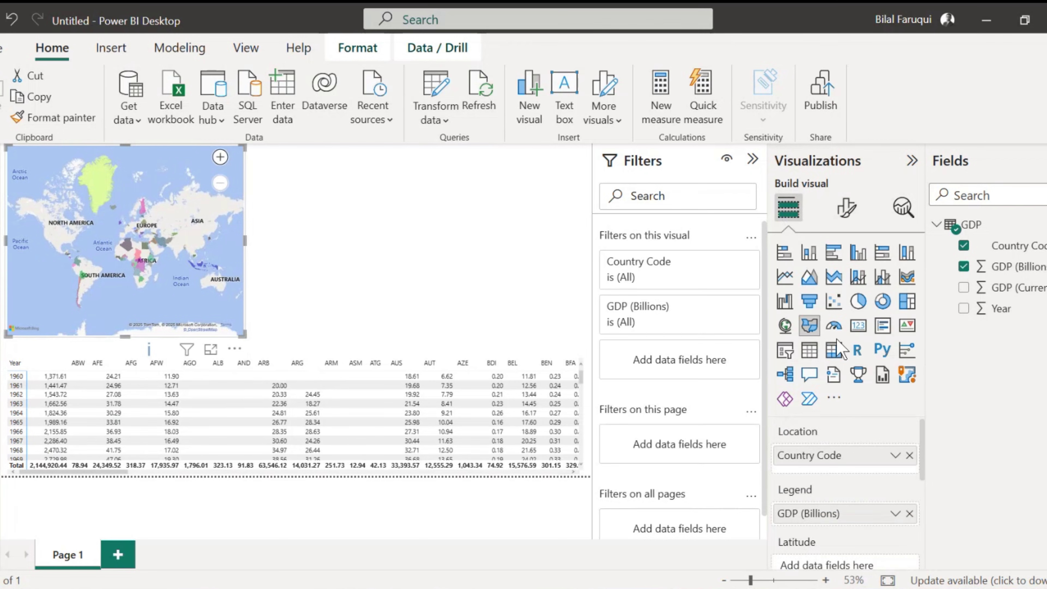
{"action": "left_click", "coordinate": [785, 350]}
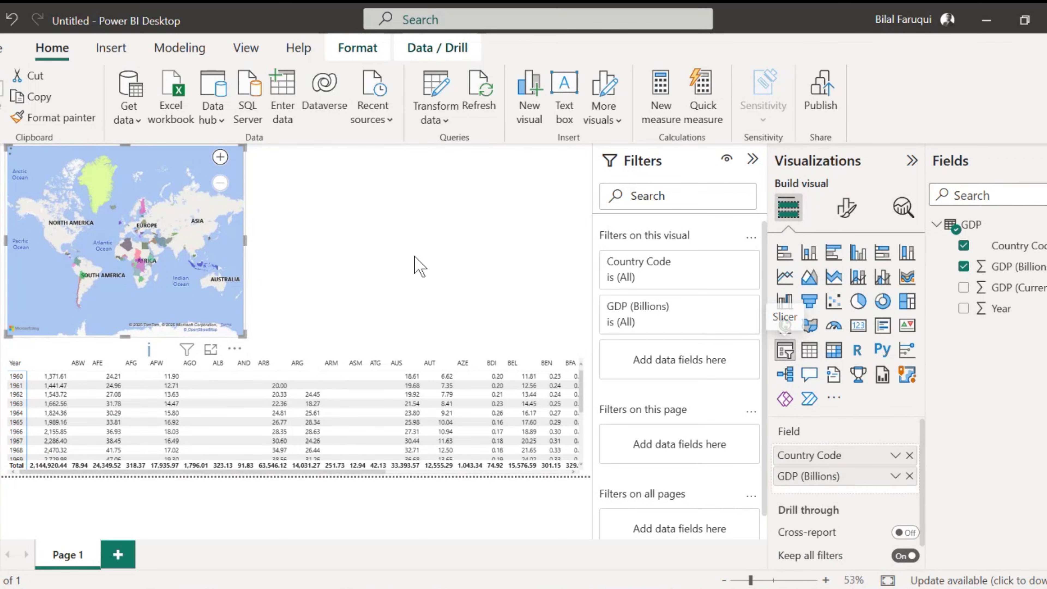
{"action": "key", "text": "ctrl+z"}
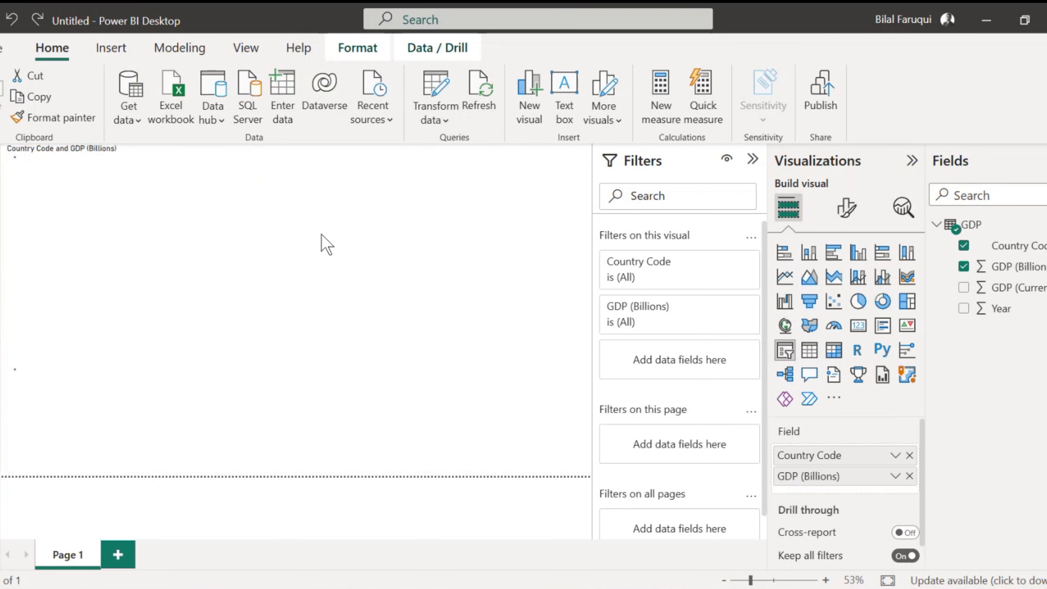
Add a slicer in the empty area beside the map and use Country Code as its field
{"action": "left_click_drag", "start_coordinate": [233, 249], "coordinate": [223, 248]}
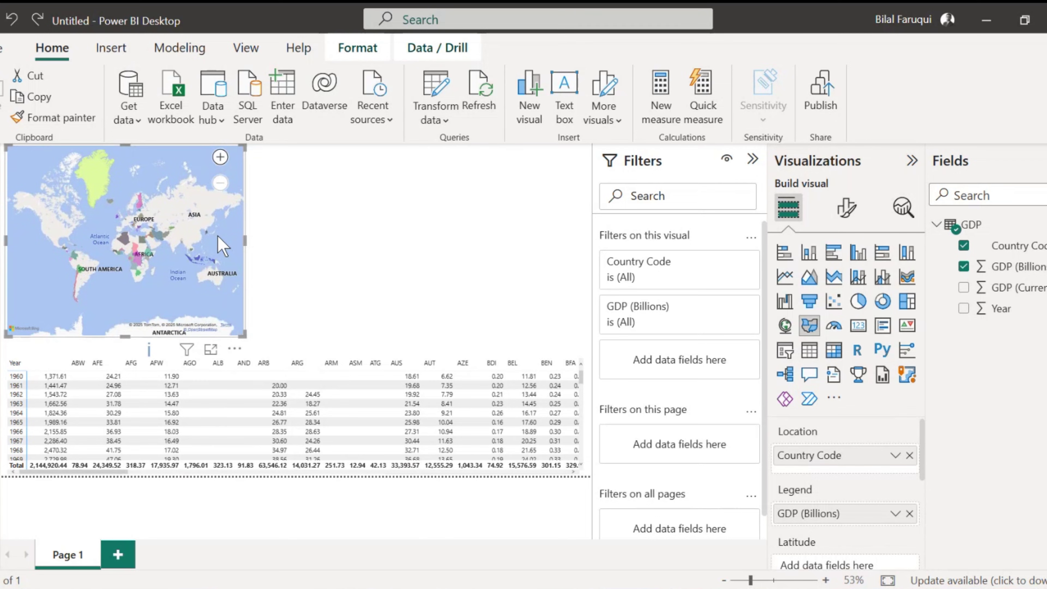
{"action": "left_click", "coordinate": [407, 231]}
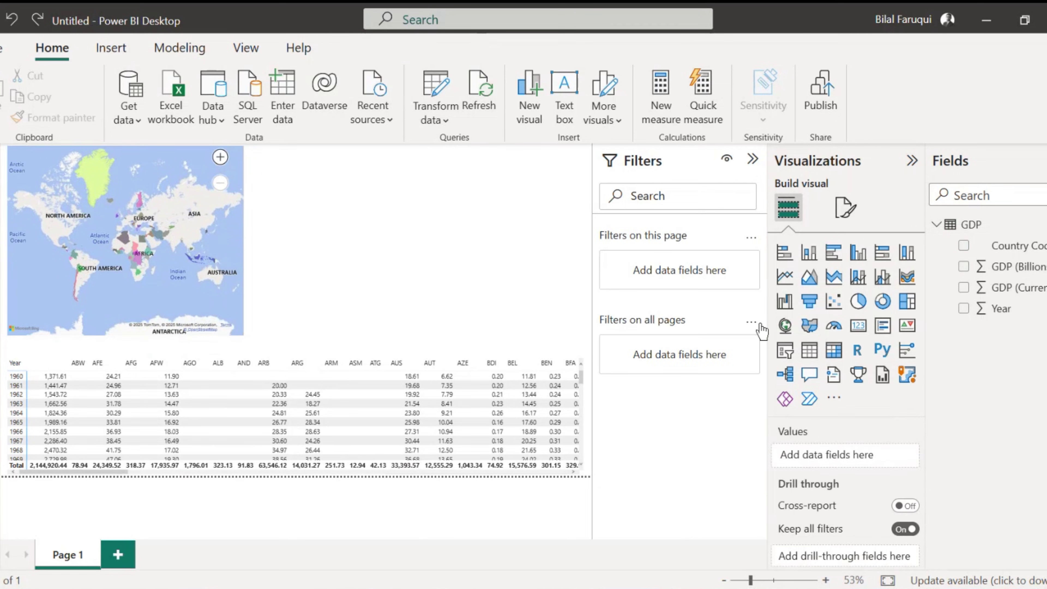
{"action": "left_click", "coordinate": [785, 351]}
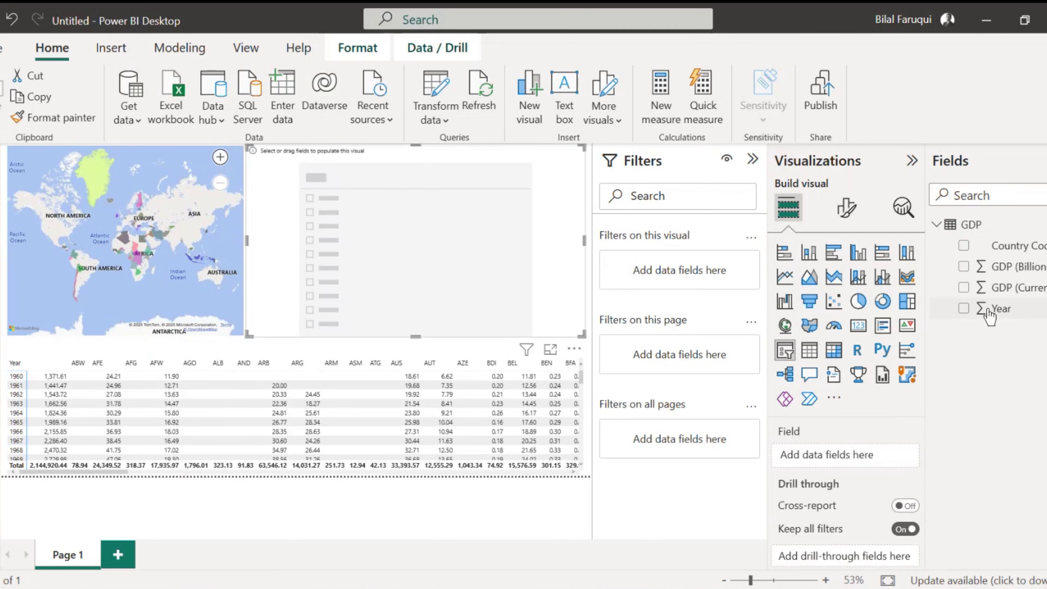
{"action": "left_click_drag", "start_coordinate": [1032, 249], "coordinate": [867, 456]}
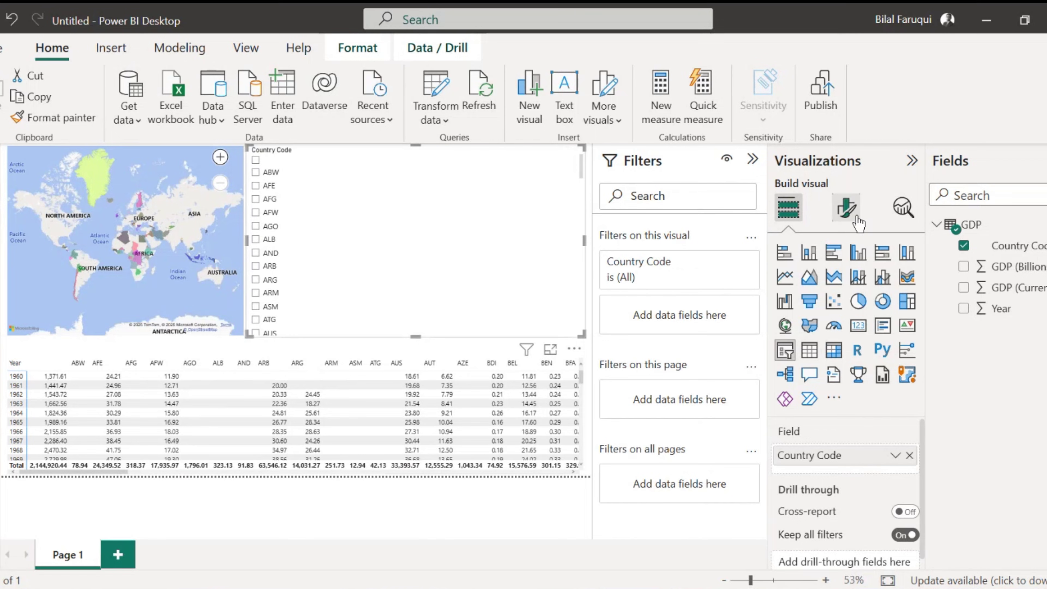
Set the Country Code slicer's style to Dropdown and shrink it to a small box beside the map
{"action": "left_click", "coordinate": [846, 207]}
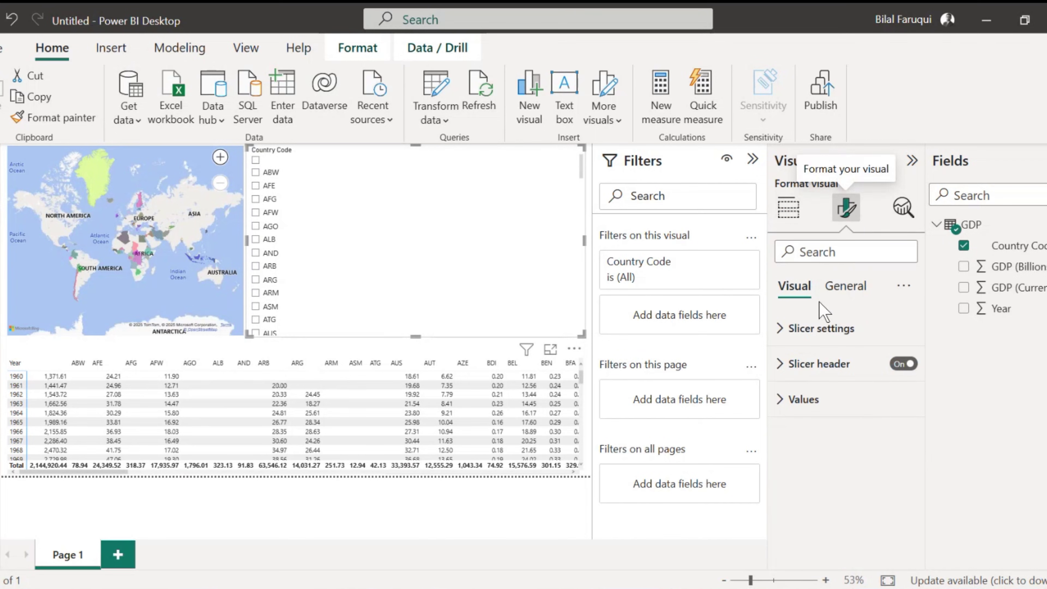
{"action": "left_click", "coordinate": [785, 336]}
{"action": "left_click", "coordinate": [835, 408]}
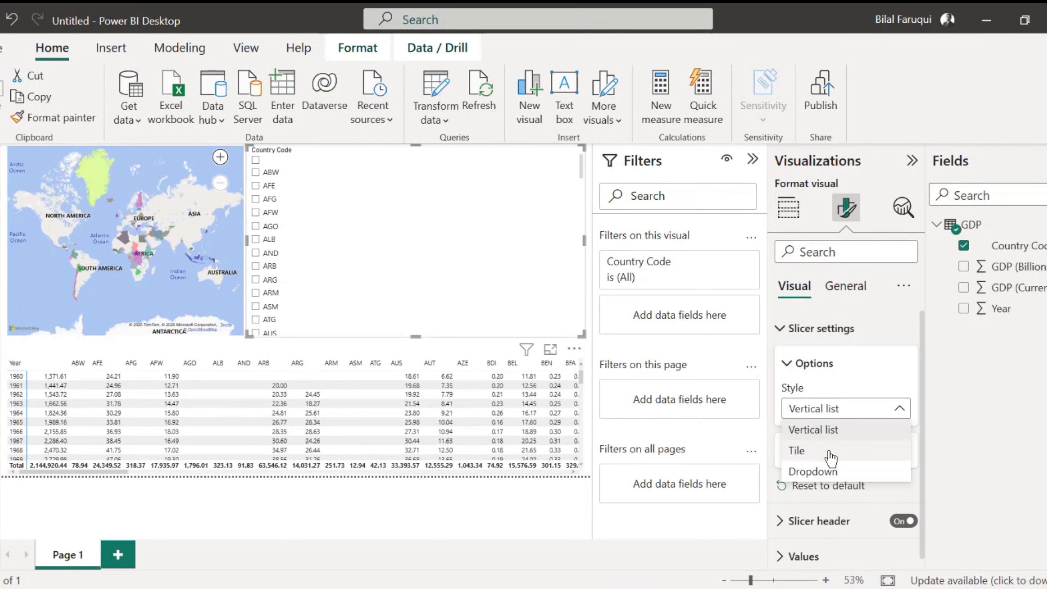
{"action": "left_click", "coordinate": [820, 471]}
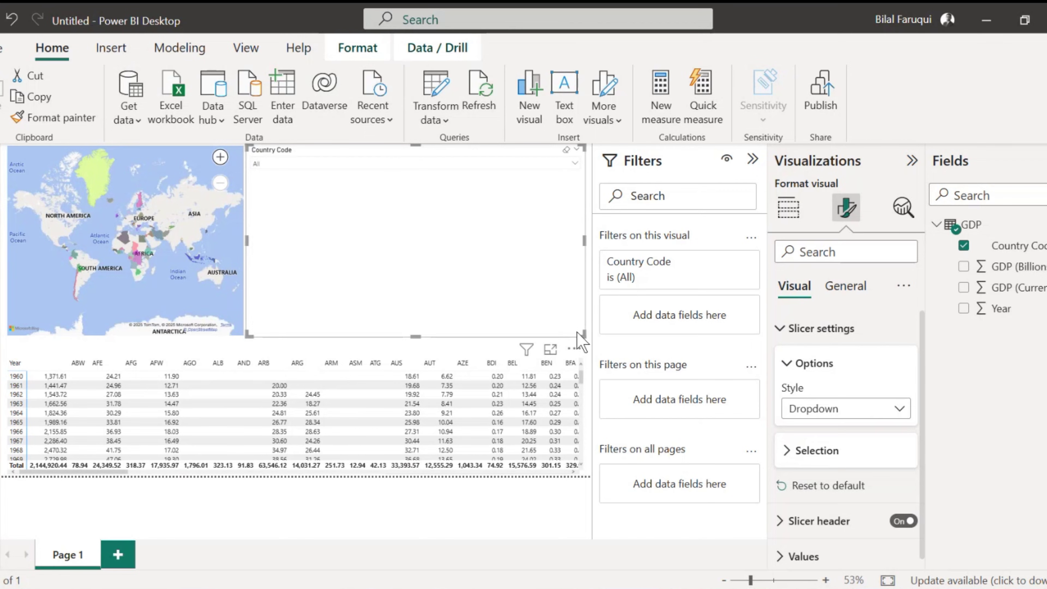
{"action": "left_click_drag", "start_coordinate": [580, 333], "coordinate": [373, 177]}
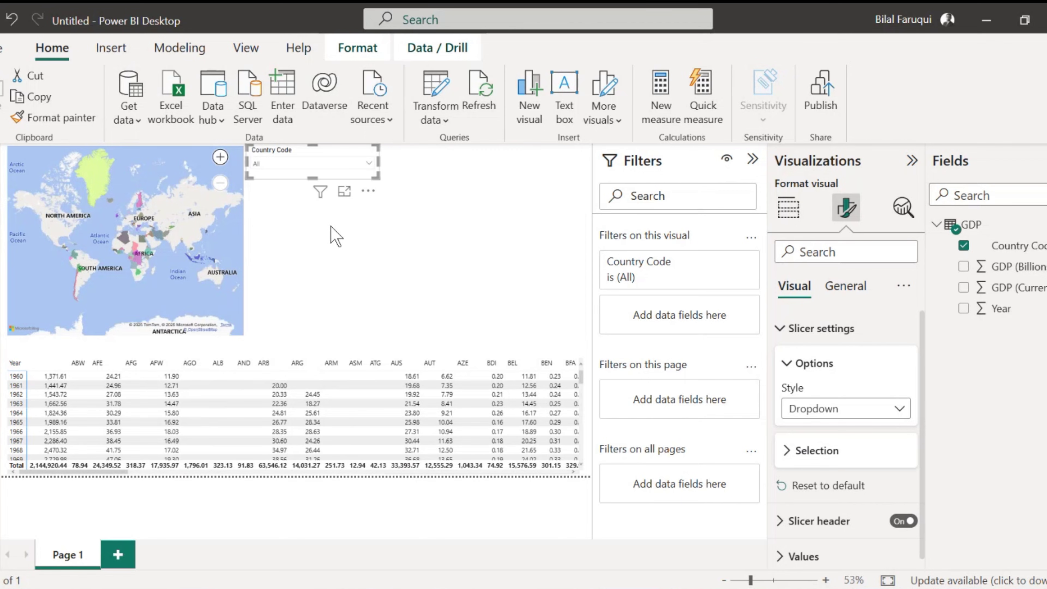
Add a second slicer below the Country Code slicer and use Year as its field
{"action": "left_click", "coordinate": [335, 235]}
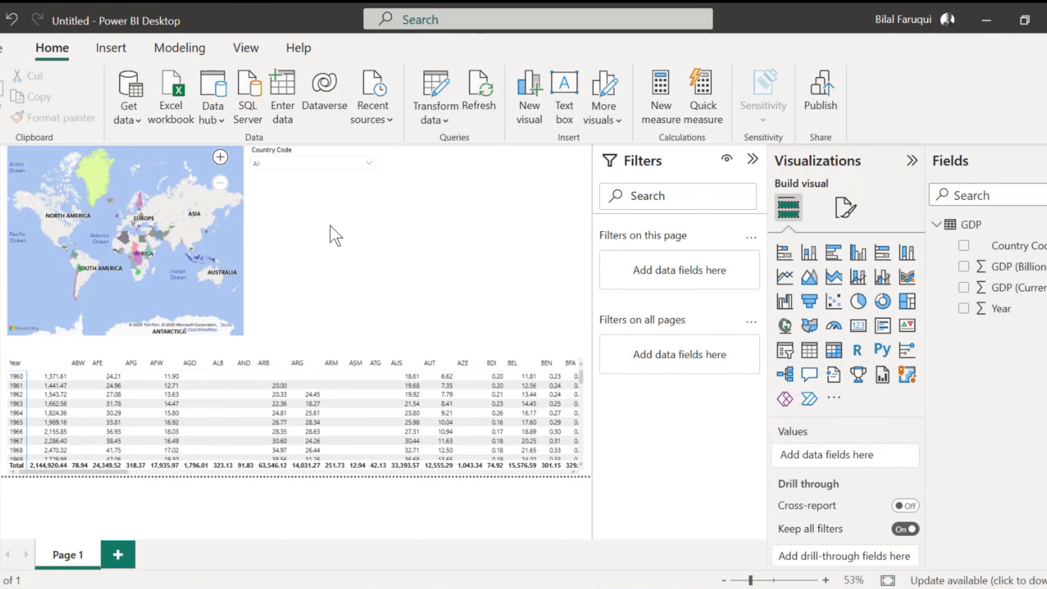
{"action": "left_click", "coordinate": [789, 351]}
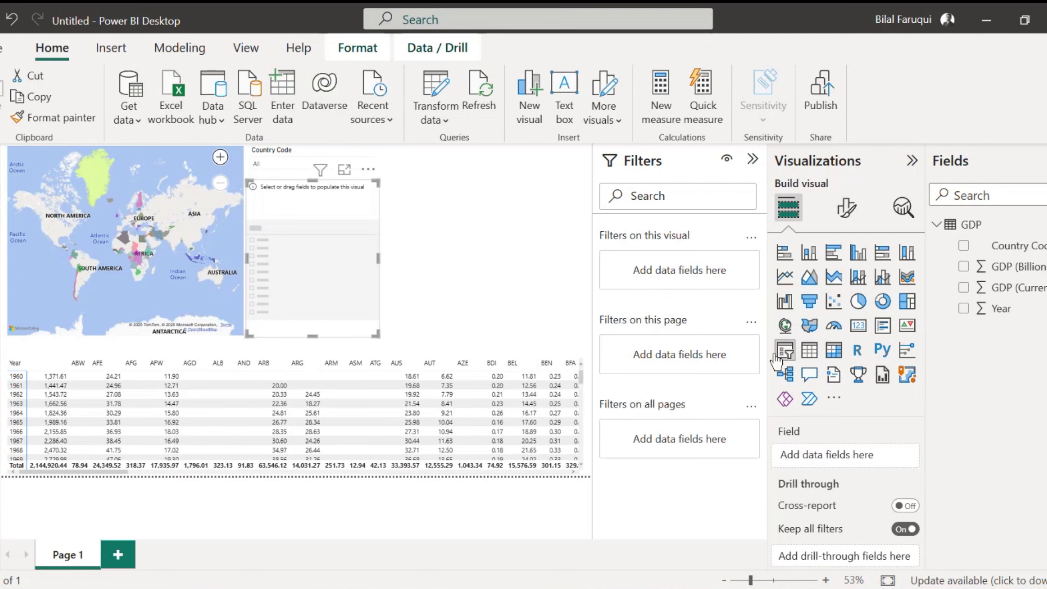
{"action": "left_click_drag", "start_coordinate": [1021, 312], "coordinate": [853, 470]}
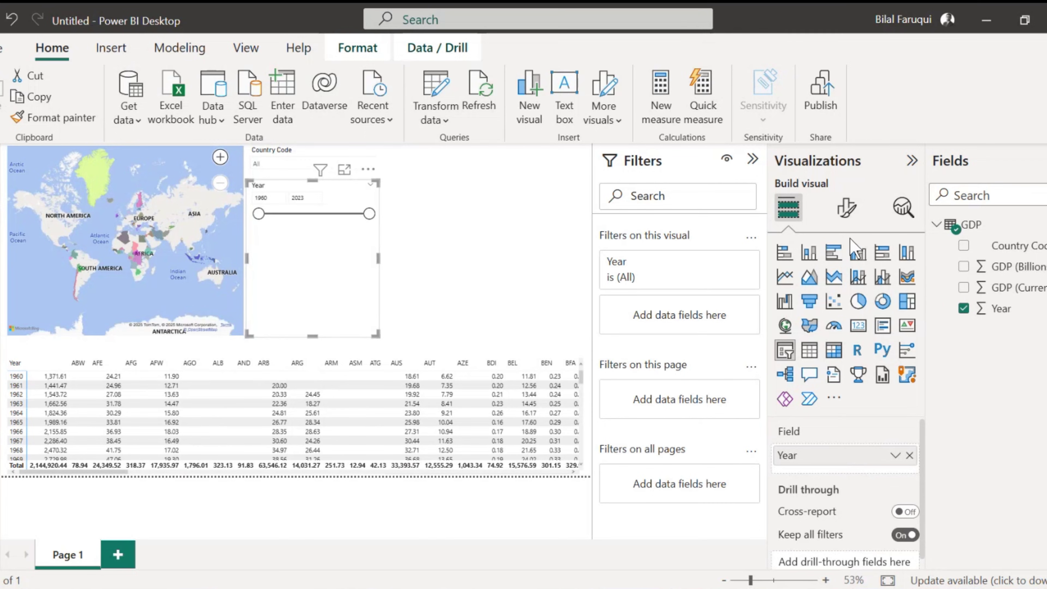
Try the 1960–1980 range, fit the Year slicer beside the Country Code slicer and restore its range to 1960–2023
{"action": "left_click_drag", "start_coordinate": [368, 214], "coordinate": [292, 215]}
{"action": "left_click_drag", "start_coordinate": [351, 281], "coordinate": [486, 226]}
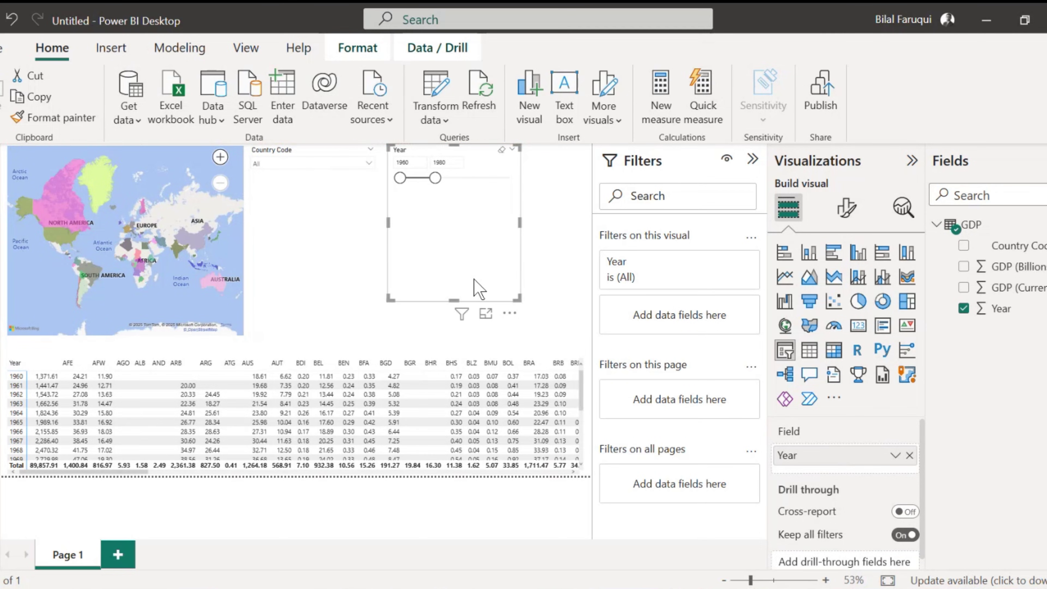
{"action": "left_click_drag", "start_coordinate": [458, 297], "coordinate": [519, 183]}
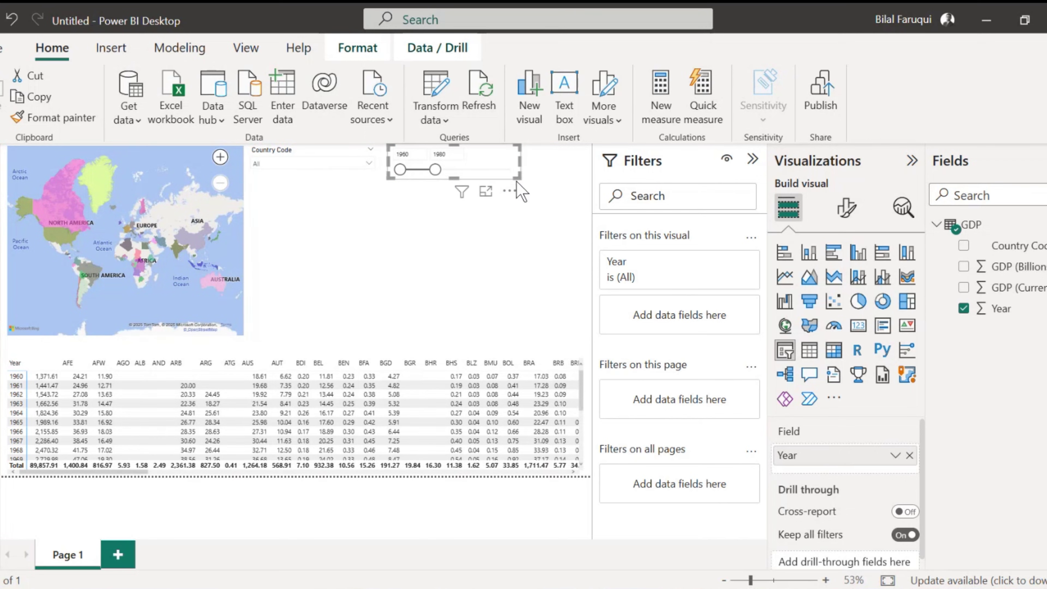
{"action": "left_click_drag", "start_coordinate": [435, 169], "coordinate": [542, 174]}
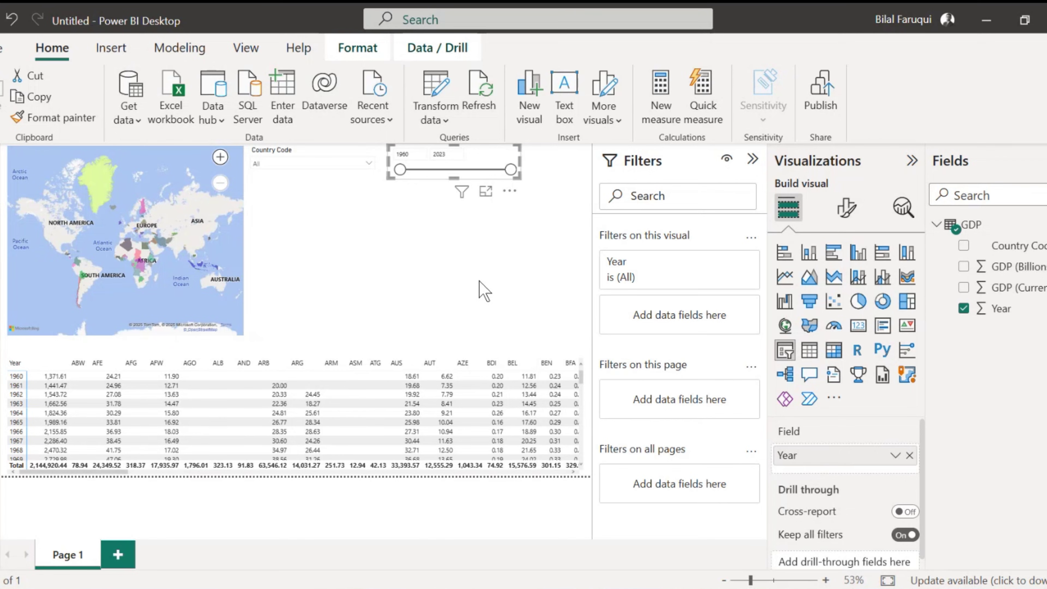
Filter the map and matrix with the Country Code slicer by AUS, ATG and ARM in turn
{"action": "left_click", "coordinate": [350, 178]}
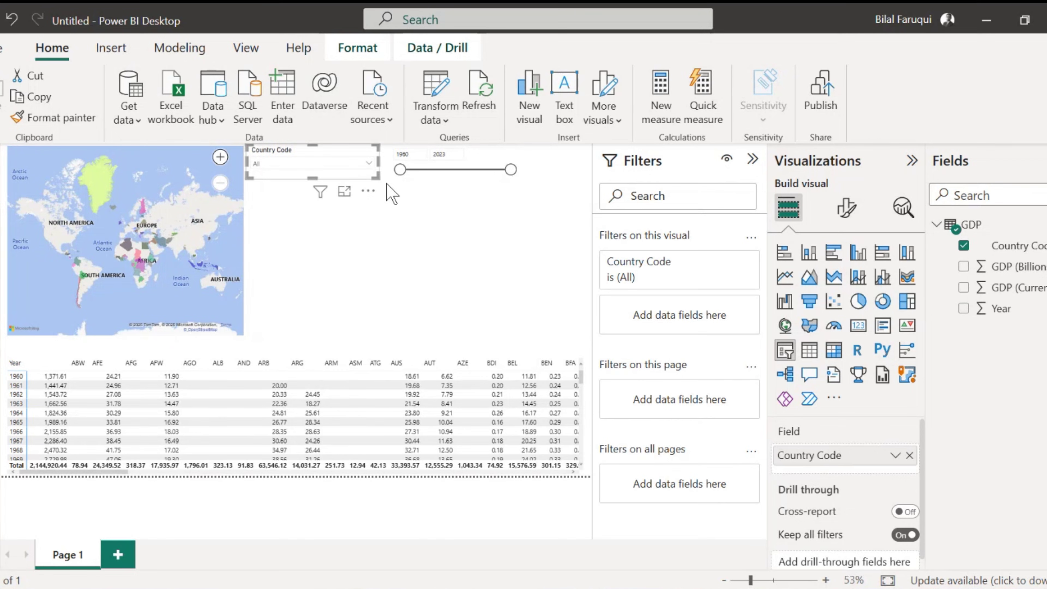
{"action": "left_click", "coordinate": [304, 168]}
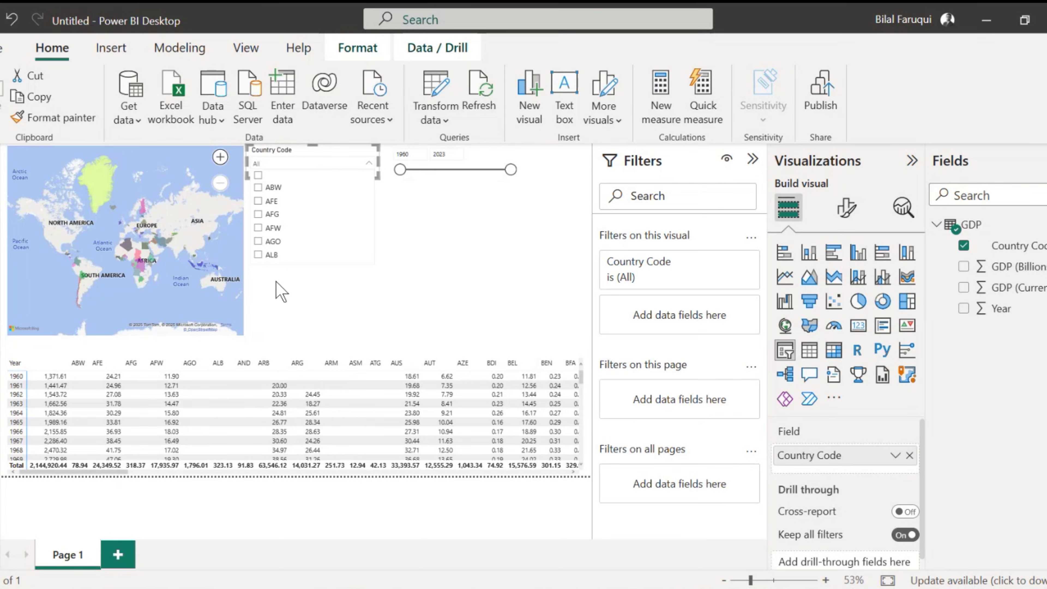
{"action": "scroll", "coordinate": [273, 246], "scroll_direction": "down", "scroll_amount": 3}
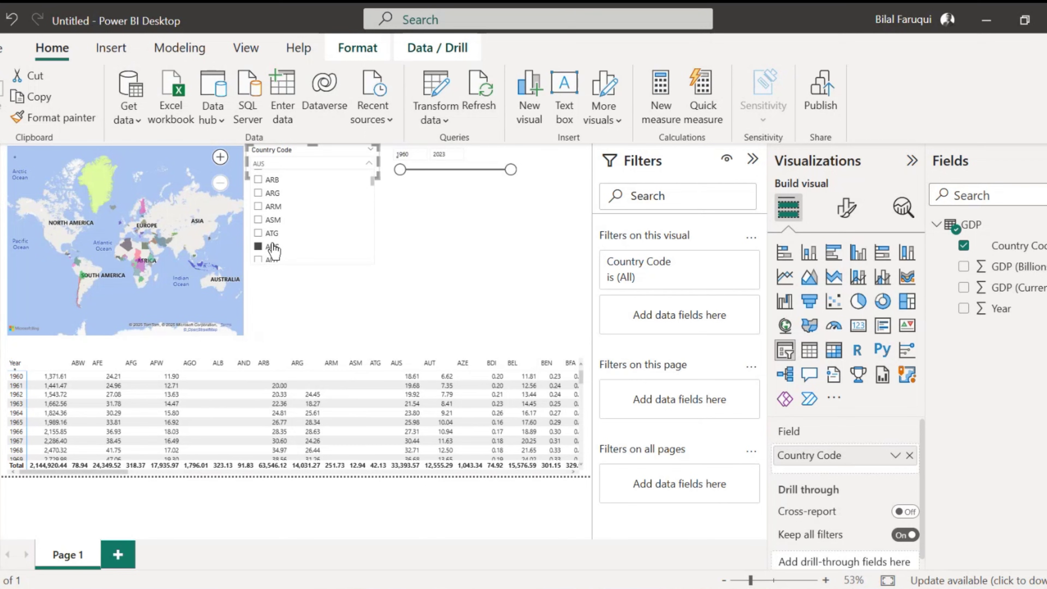
{"action": "left_click", "coordinate": [272, 247]}
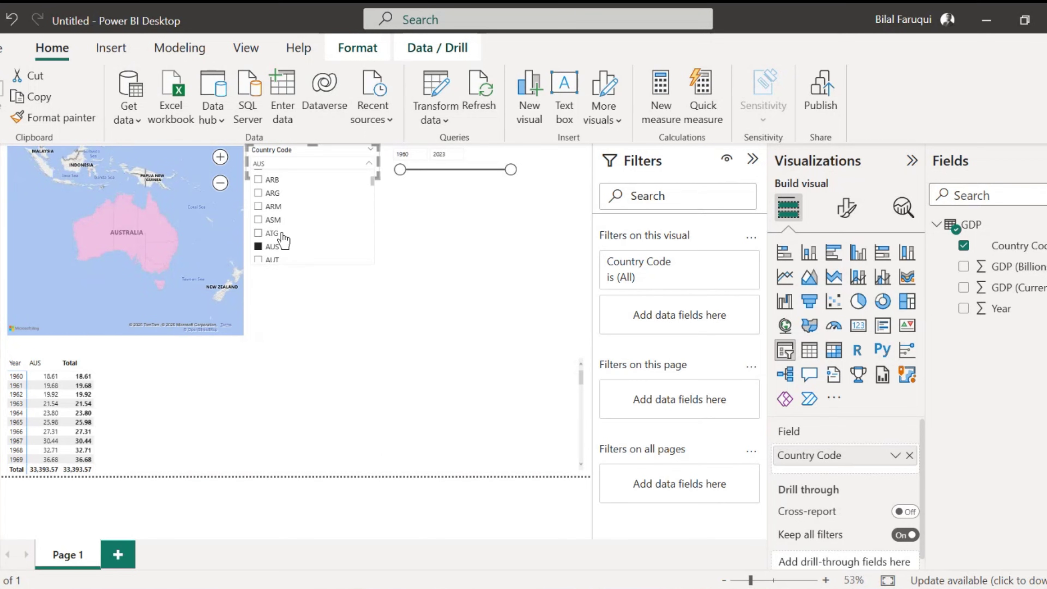
{"action": "left_click", "coordinate": [272, 233]}
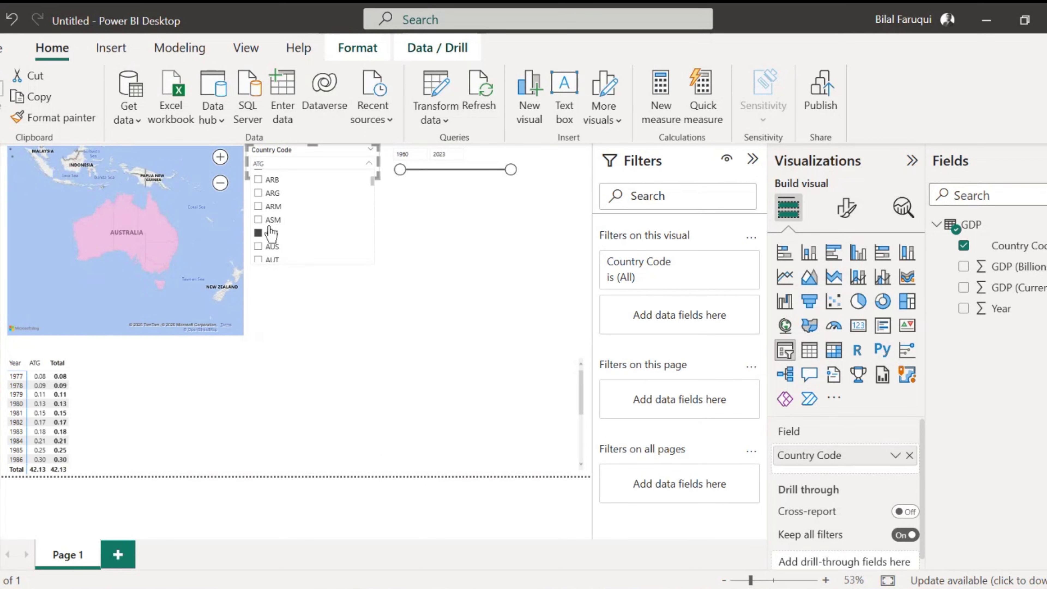
{"action": "left_click", "coordinate": [272, 206]}
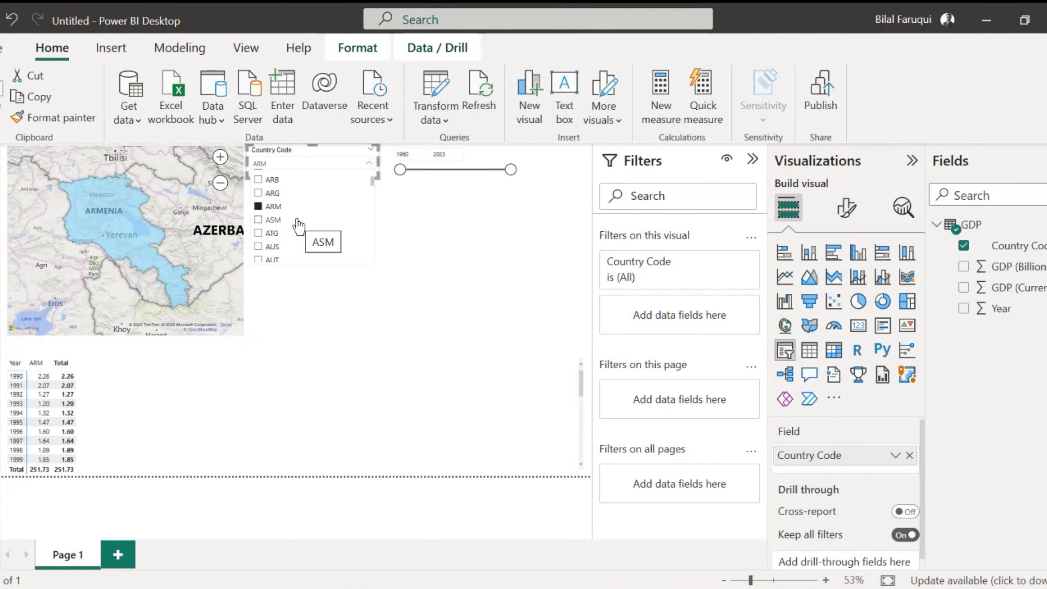
Filter the map and matrix to country code ARB and look through the matrix's yearly GDP rows
{"action": "left_click", "coordinate": [267, 180]}
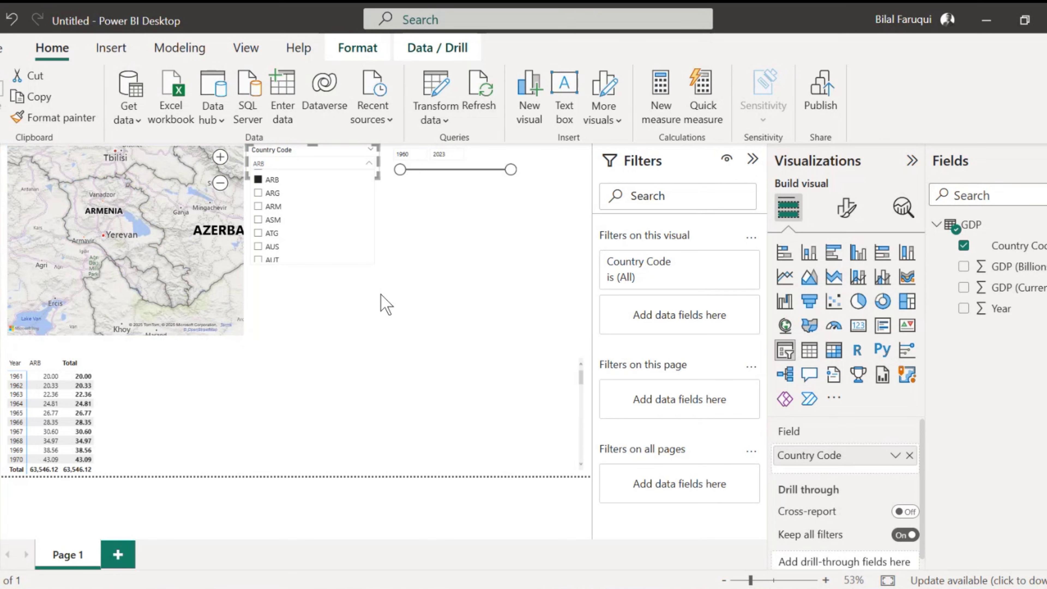
{"action": "scroll", "coordinate": [81, 448], "scroll_direction": "down", "scroll_amount": 2}
{"action": "scroll", "coordinate": [80, 448], "scroll_direction": "down", "scroll_amount": 5}
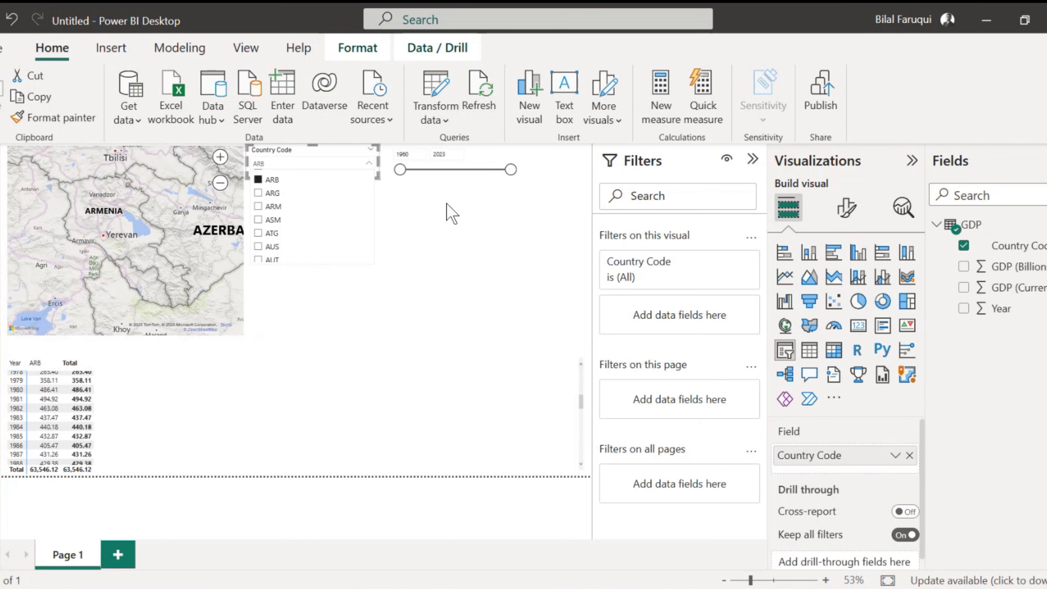
Restrict the Year slicer to the single year 2020 by setting both its start and end to 2020
{"action": "left_click", "coordinate": [421, 156]}
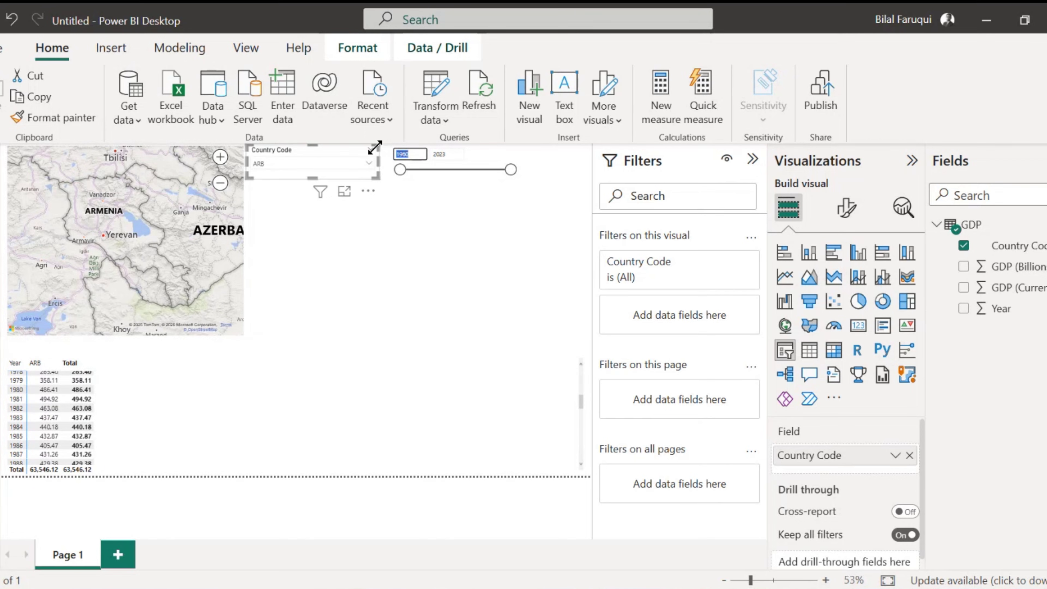
{"action": "type", "text": "2020"}
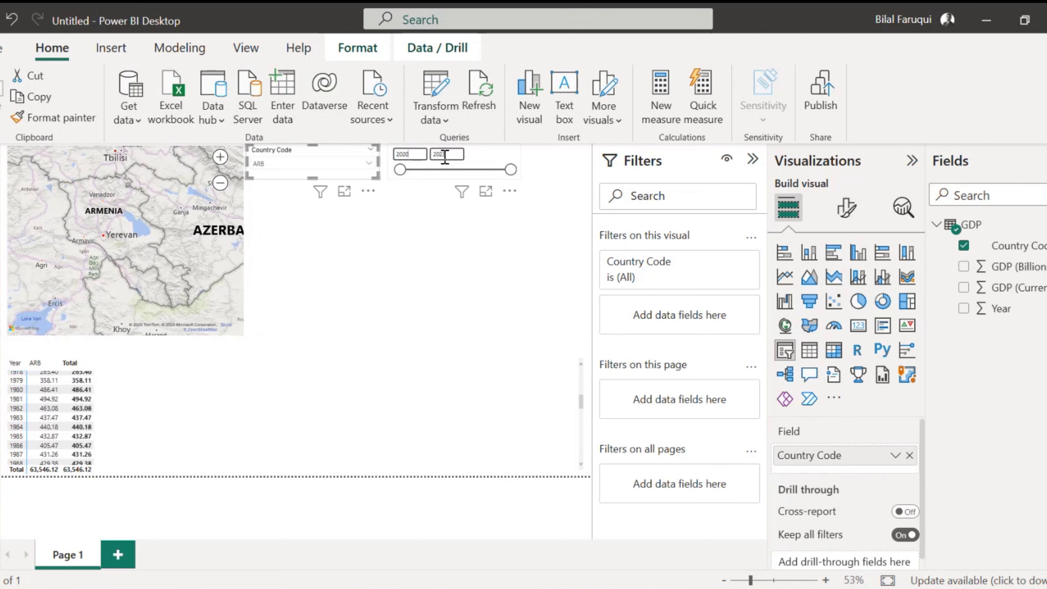
{"action": "left_click", "coordinate": [444, 155]}
{"action": "type", "text": "2"}
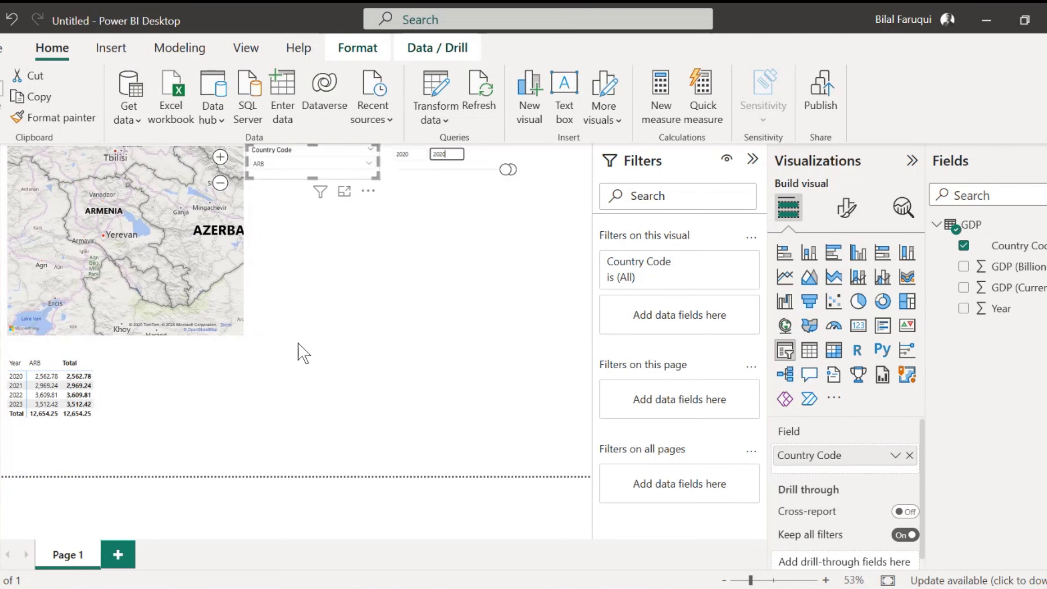
{"action": "left_click", "coordinate": [86, 425]}
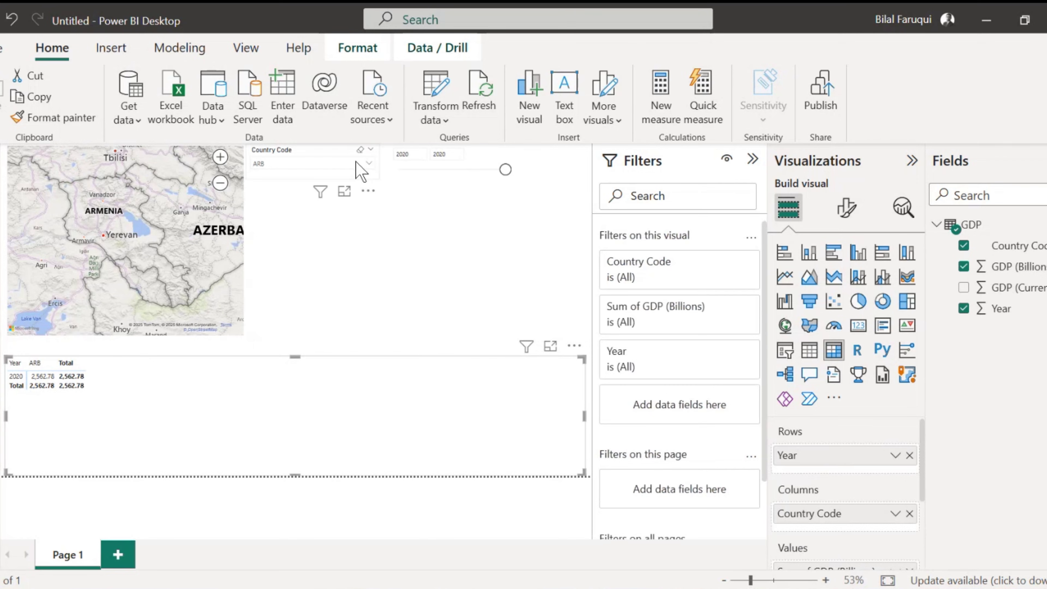
Clear the Country Code slicer's selection and nudge the matrix slightly towards the page's left edge
{"action": "left_click", "coordinate": [361, 151]}
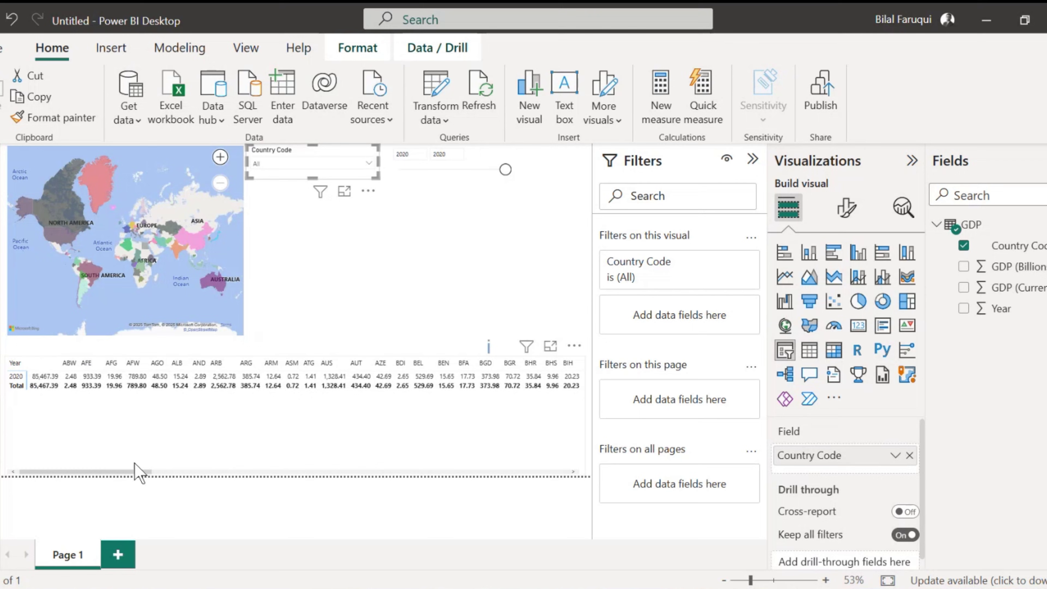
{"action": "left_click", "coordinate": [165, 469]}
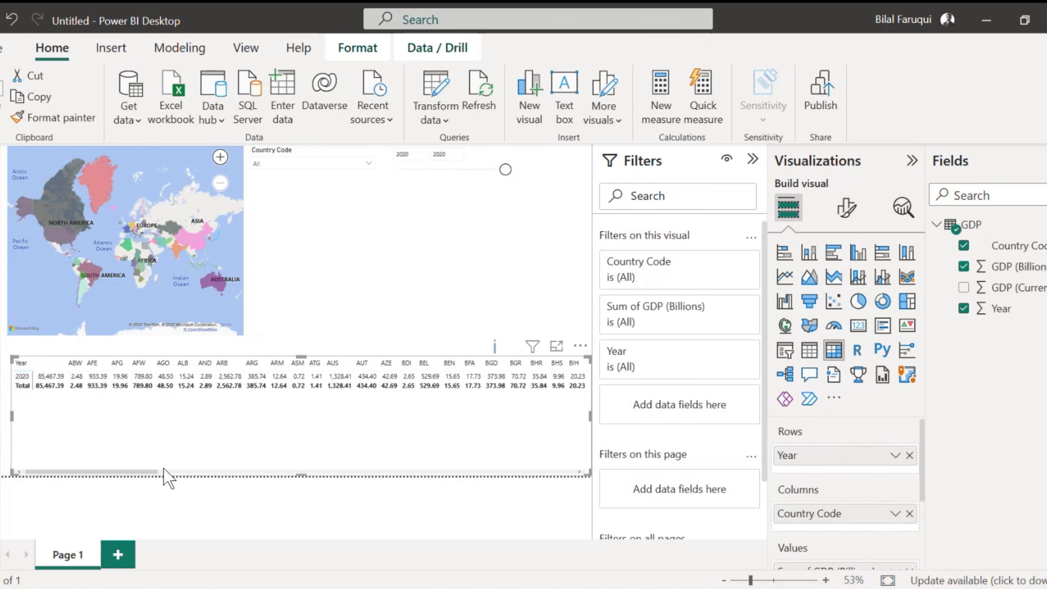
{"action": "left_click_drag", "start_coordinate": [164, 478], "coordinate": [140, 479]}
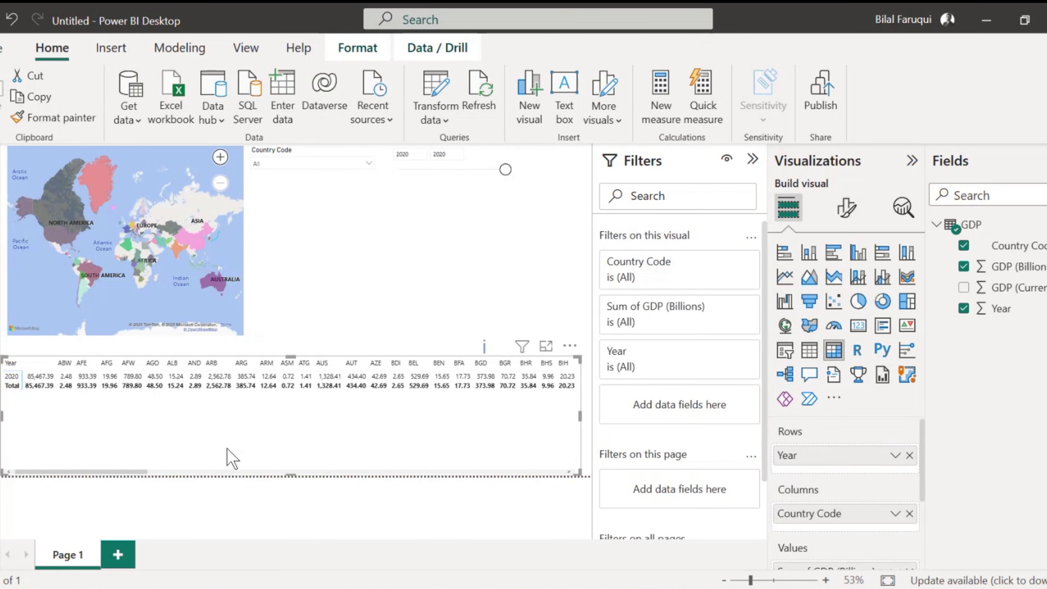
{"action": "left_click", "coordinate": [355, 317]}
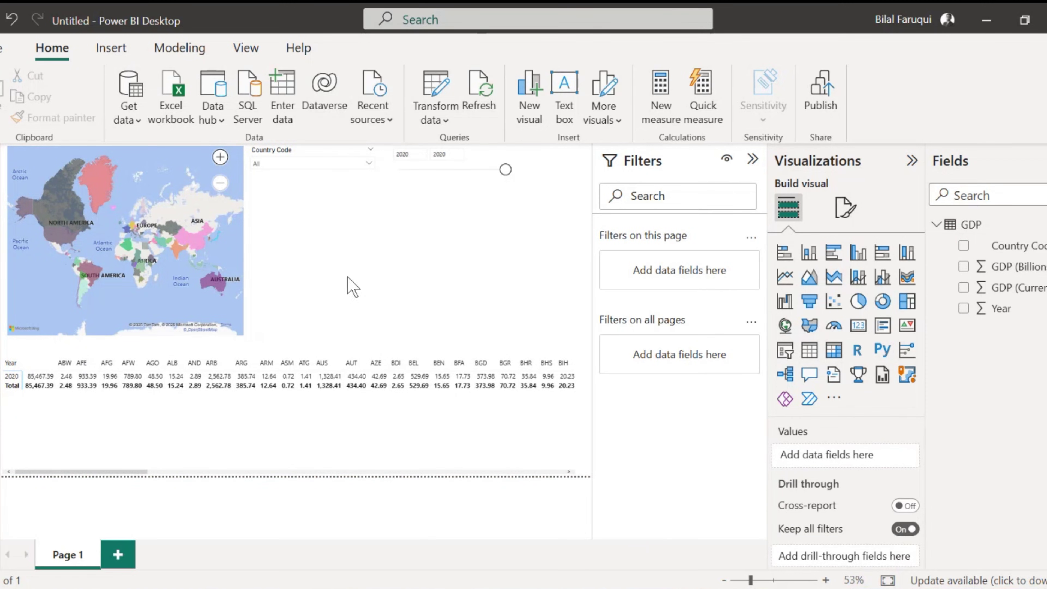
Filter the dashboard from the treemap by OED and WLD in turn, clearing the selection after each
{"action": "mouse_move", "coordinate": [722, 452]}
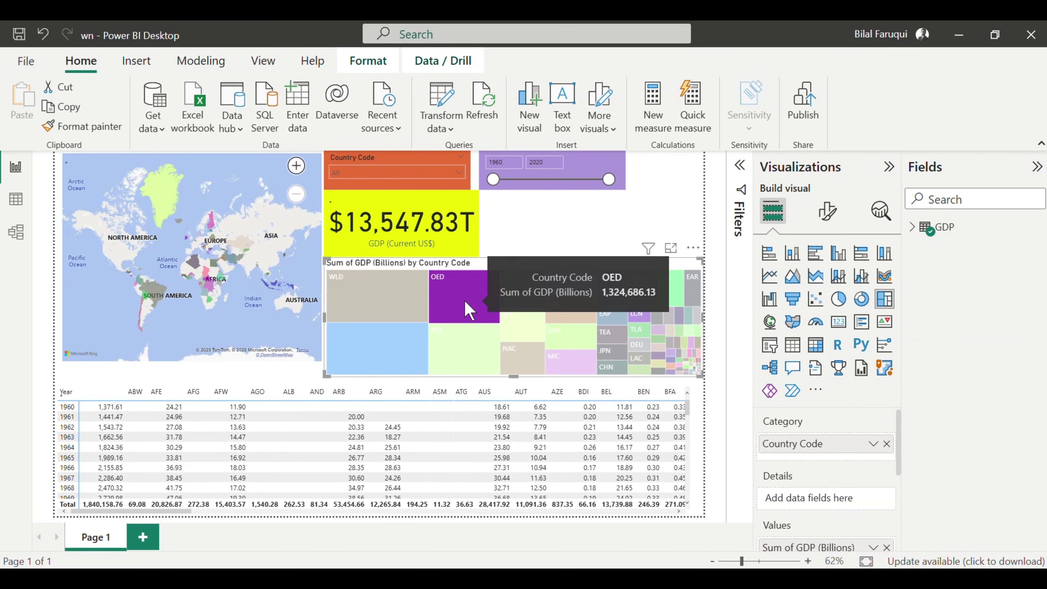
{"action": "left_click", "coordinate": [469, 310]}
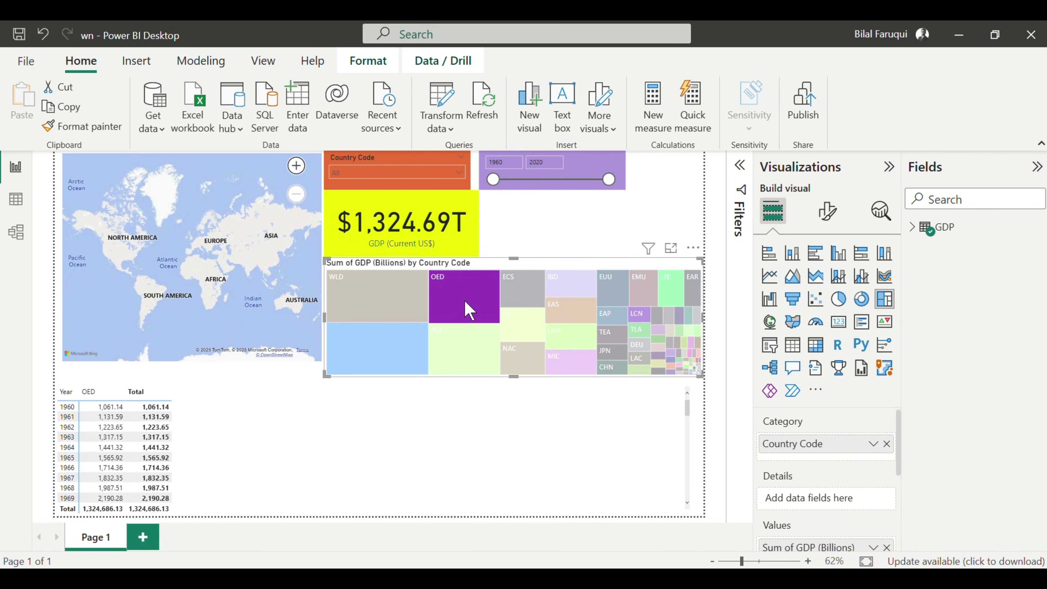
{"action": "left_click", "coordinate": [469, 310]}
{"action": "left_click", "coordinate": [402, 308]}
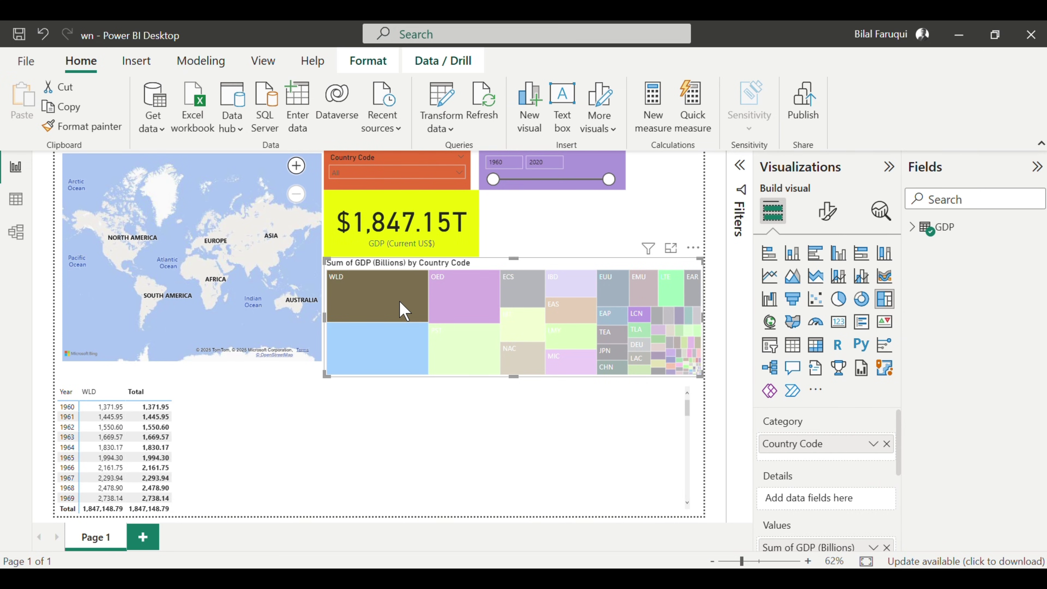
{"action": "left_click", "coordinate": [402, 310]}
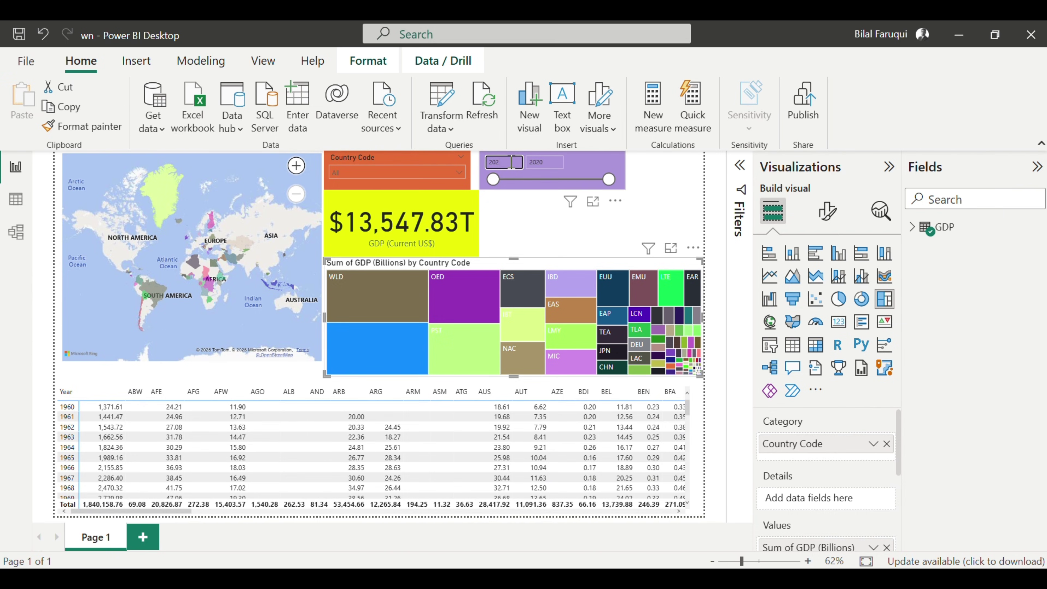
Restrict the Year slicer to the single year 2021 by setting both its start and end to 2021
{"action": "key", "text": "Tab"}
{"action": "type", "text": "2021"}
{"action": "key", "text": "Tab"}
{"action": "type", "text": "202"}
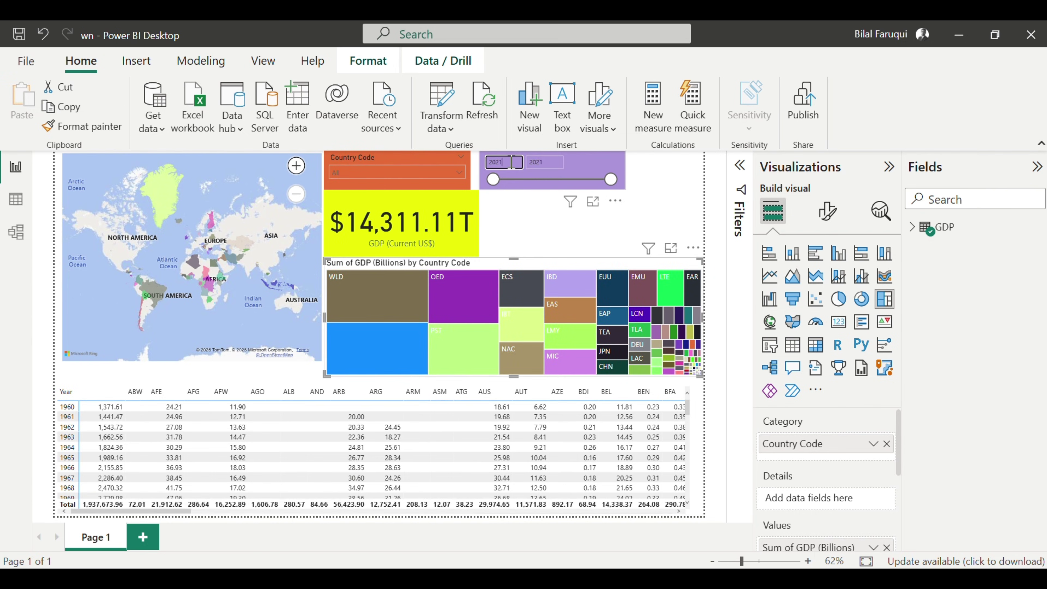
{"action": "key", "text": "Return"}
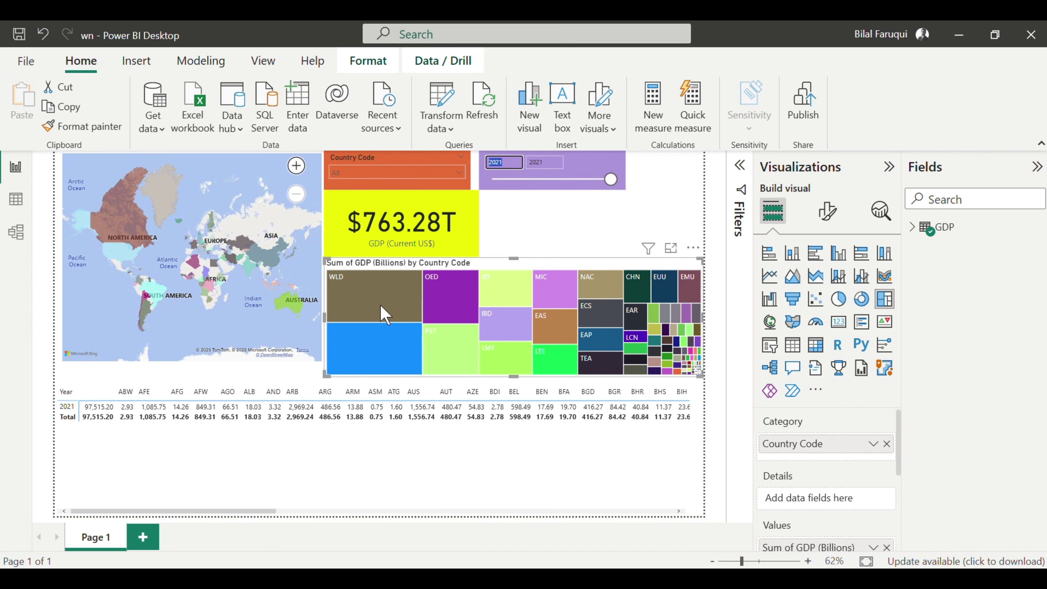
Filter the dashboard from the treemap by WLD, OED, MIC, ECS and EAR in turn, then clear the selection
{"action": "left_click", "coordinate": [384, 315]}
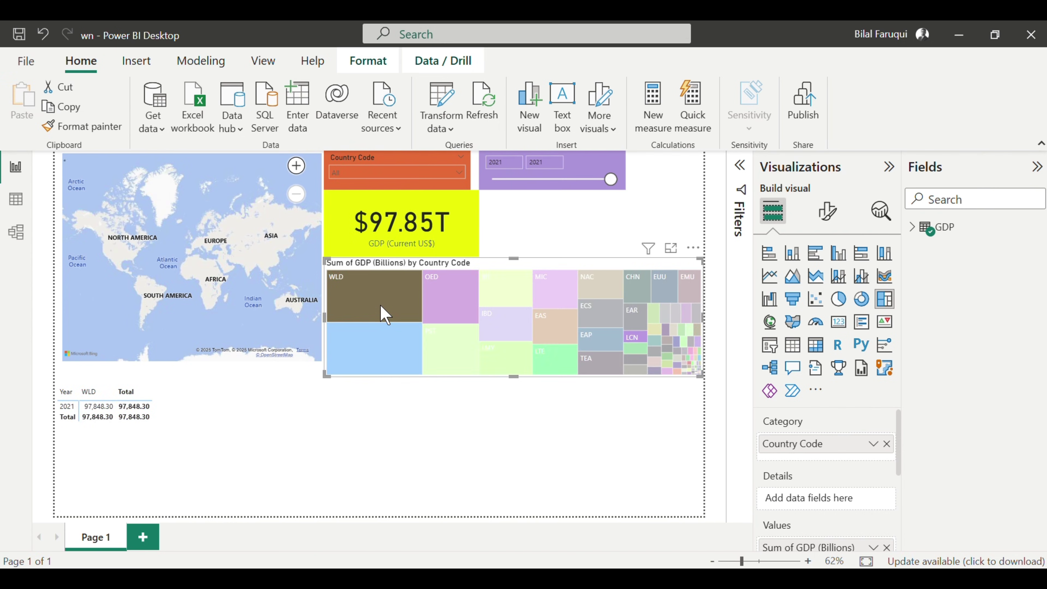
{"action": "left_click", "coordinate": [435, 304]}
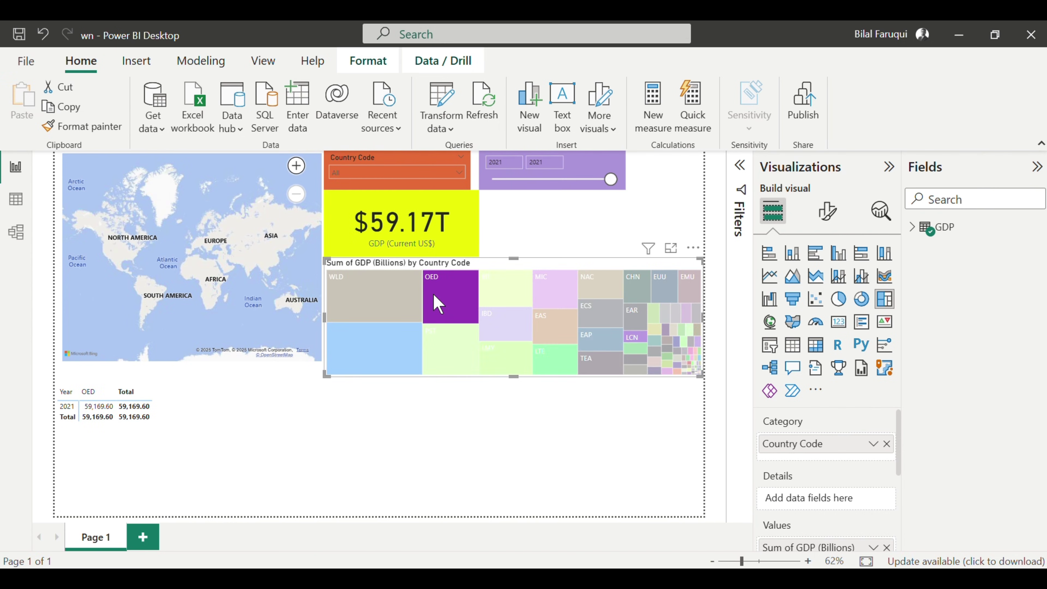
{"action": "left_click", "coordinate": [544, 289]}
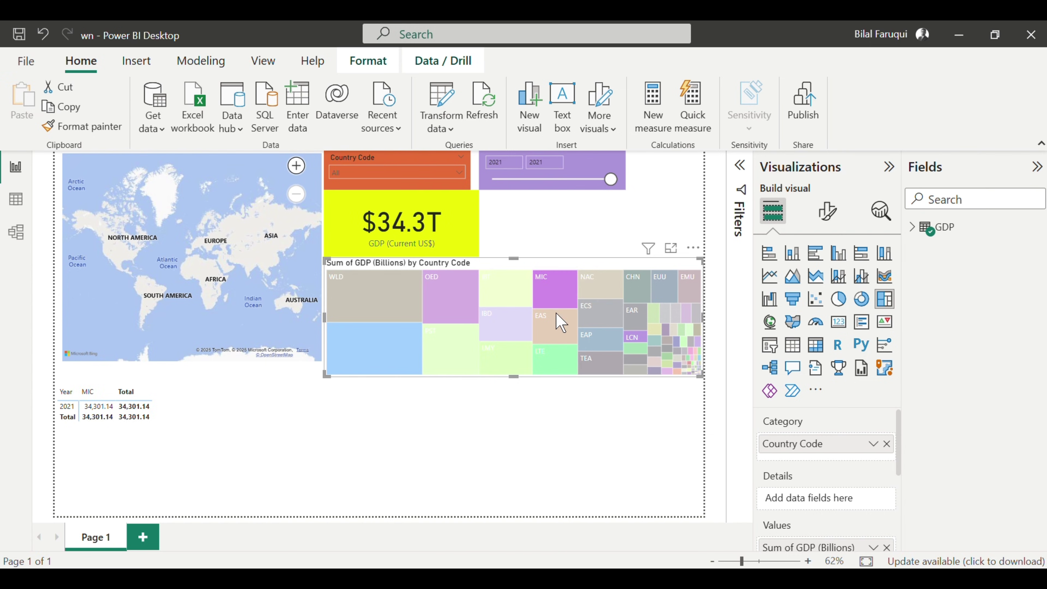
{"action": "left_click", "coordinate": [598, 312]}
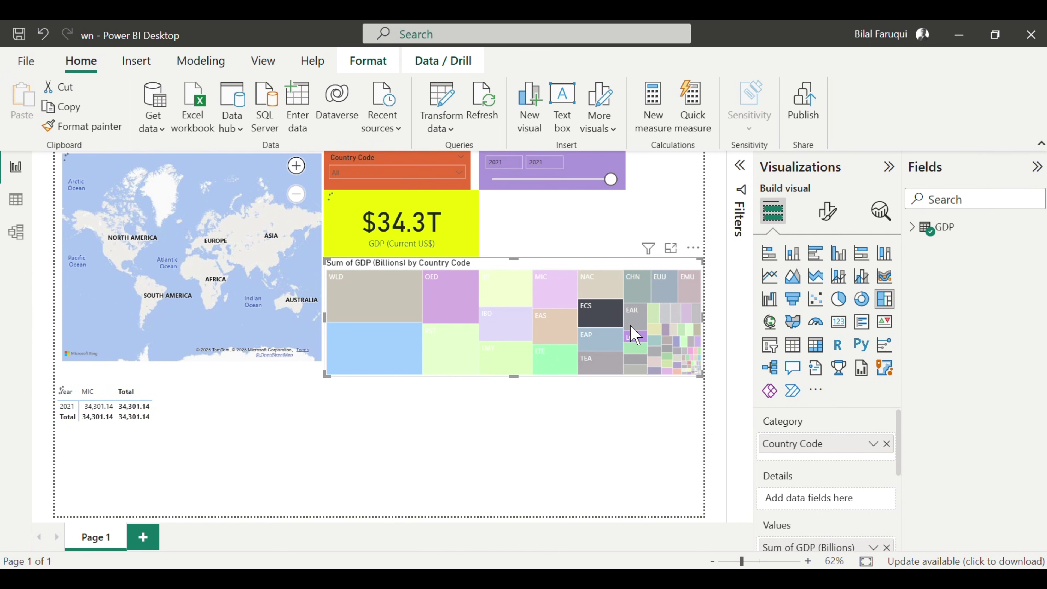
{"action": "left_click", "coordinate": [631, 327]}
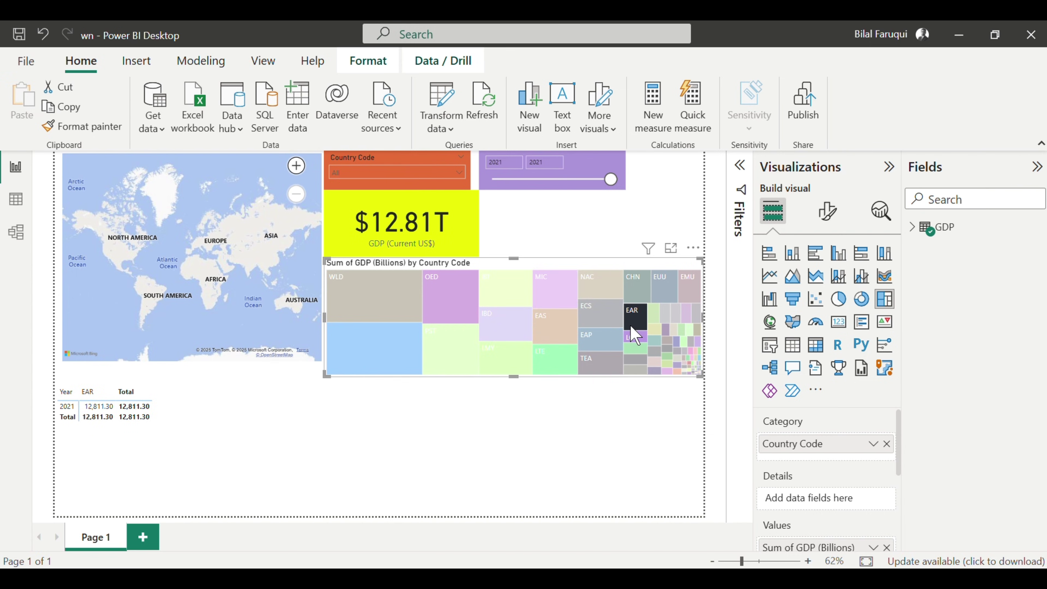
{"action": "left_click", "coordinate": [631, 326]}
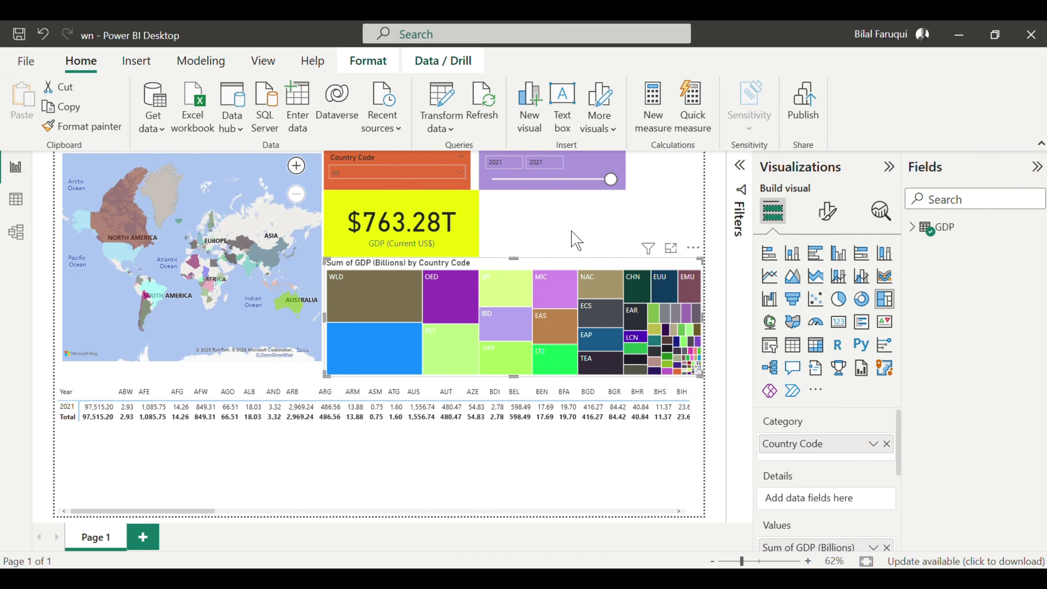